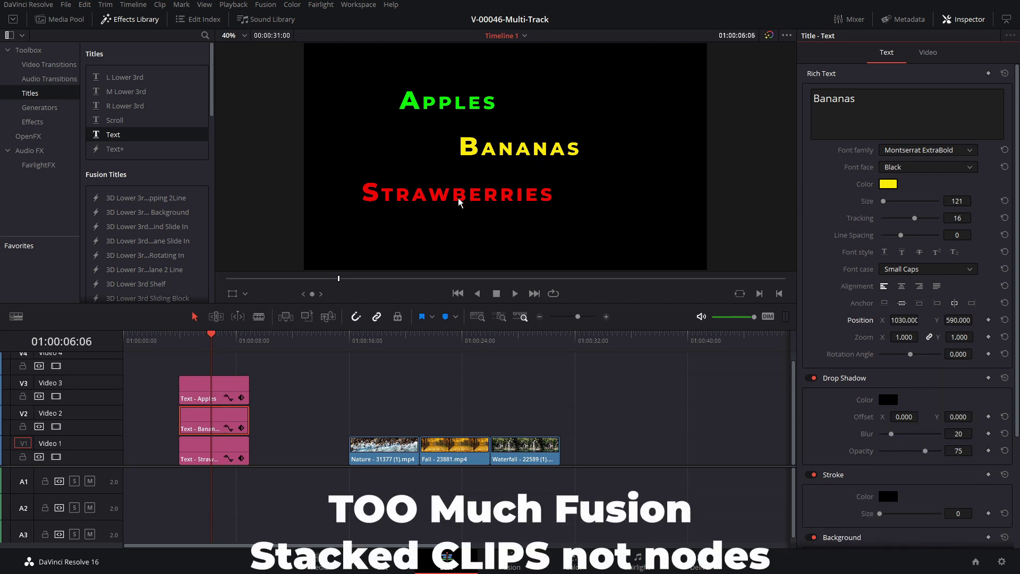
- Shift the Apples title to X position 793 and individually move the Strawberries title sideways and slightly down
drag(362, 341, 229, 340)
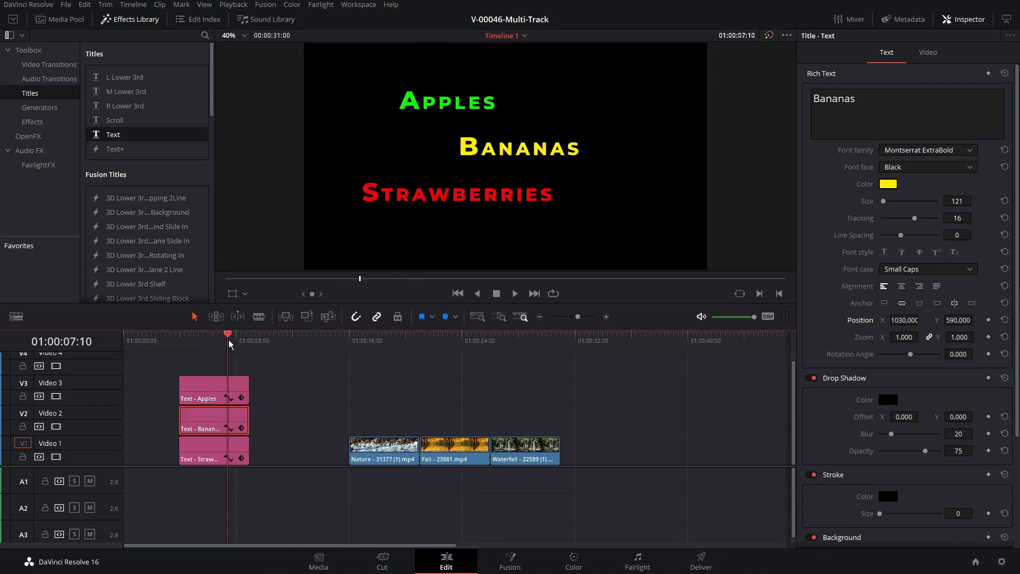
drag(317, 346, 214, 346)
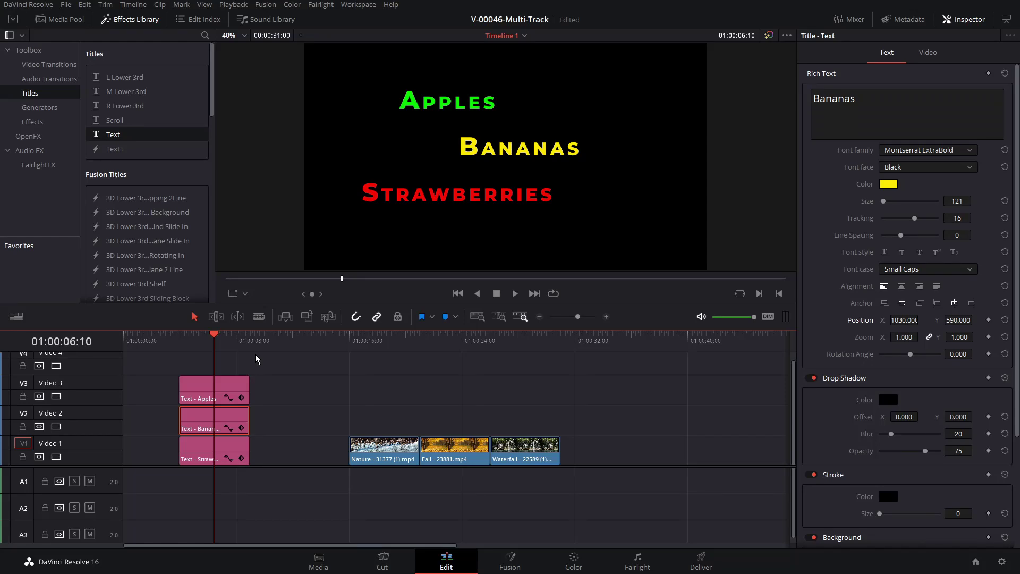
click(233, 384)
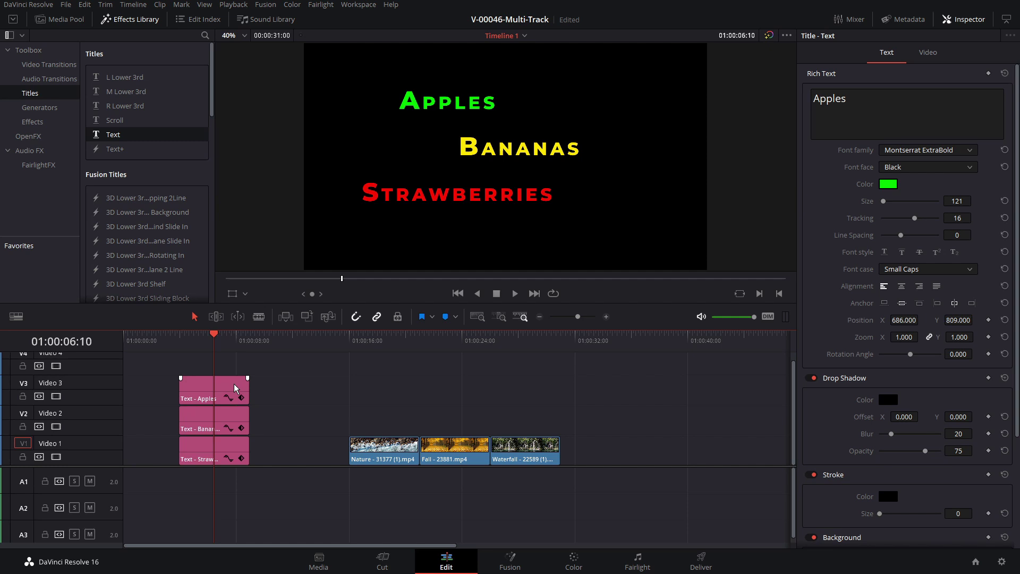
drag(893, 320, 822, 320)
click(226, 445)
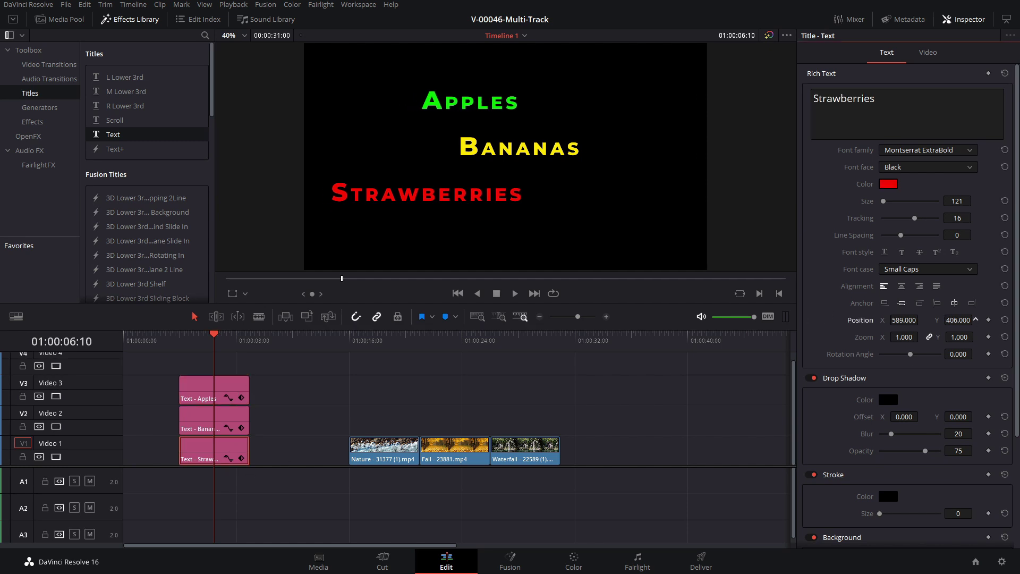
drag(953, 320, 946, 320)
drag(903, 320, 939, 320)
click(296, 373)
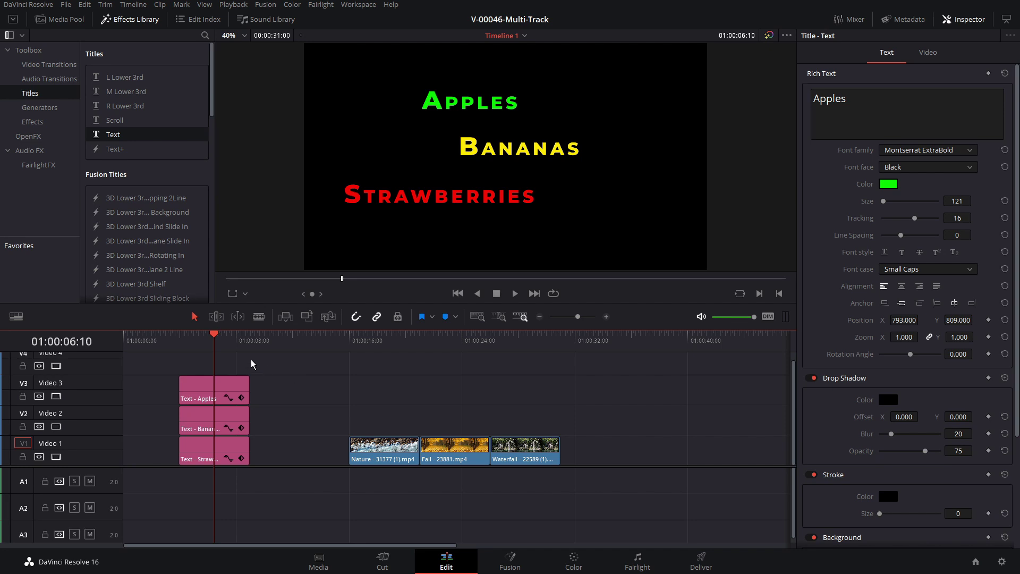
- Select the Apples, Bananas and Strawberries titles together and shift their shared X position by about +187
drag(266, 359, 218, 464)
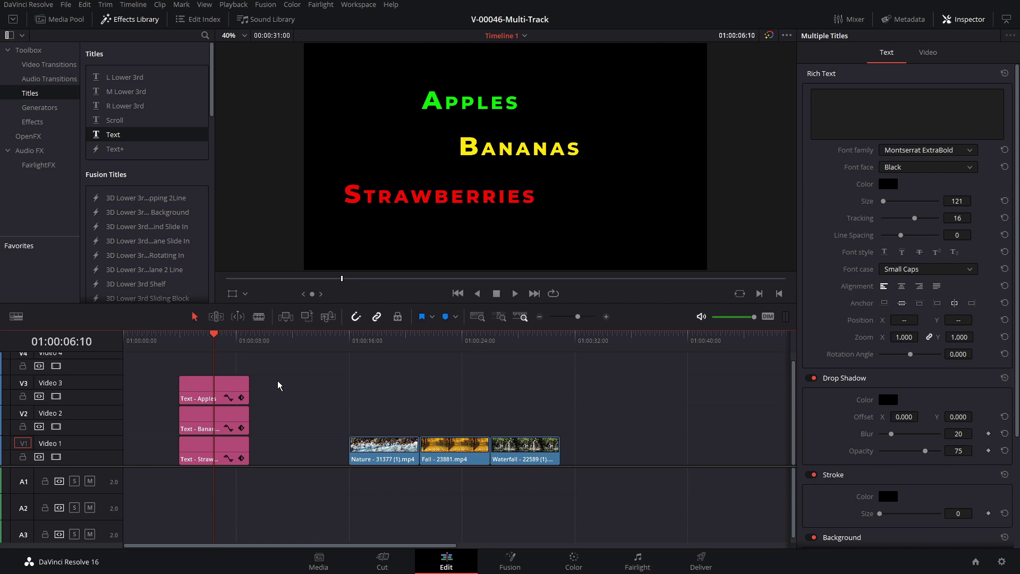
click(234, 387)
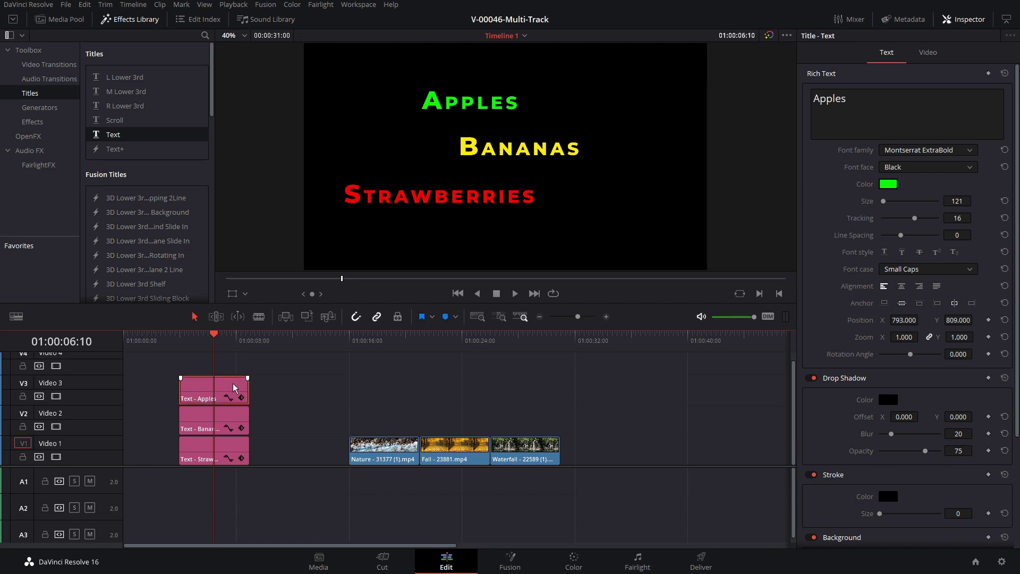
ctrl+click(209, 419)
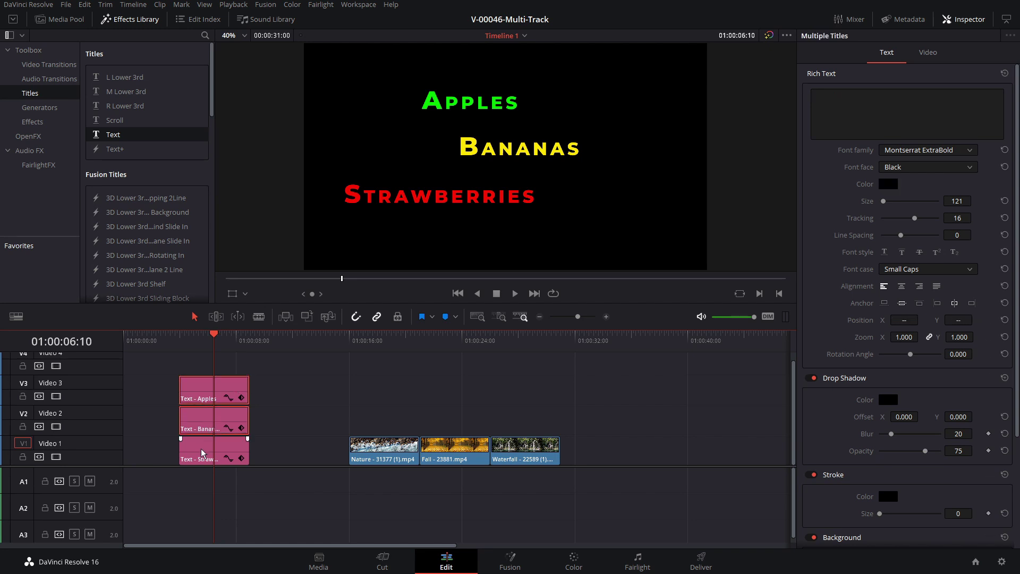
ctrl+click(201, 449)
drag(915, 218, 914, 217)
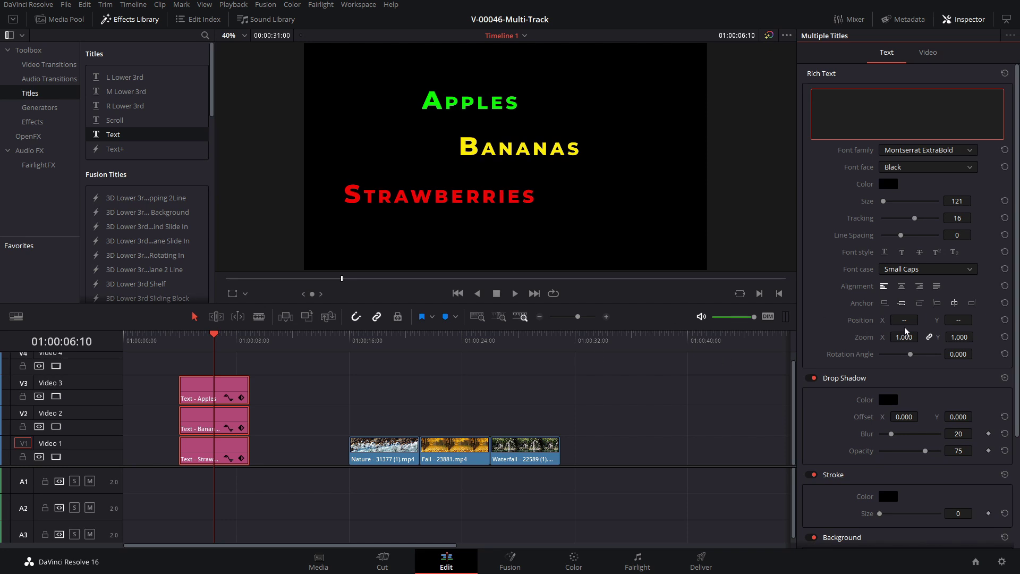
drag(898, 321, 922, 320)
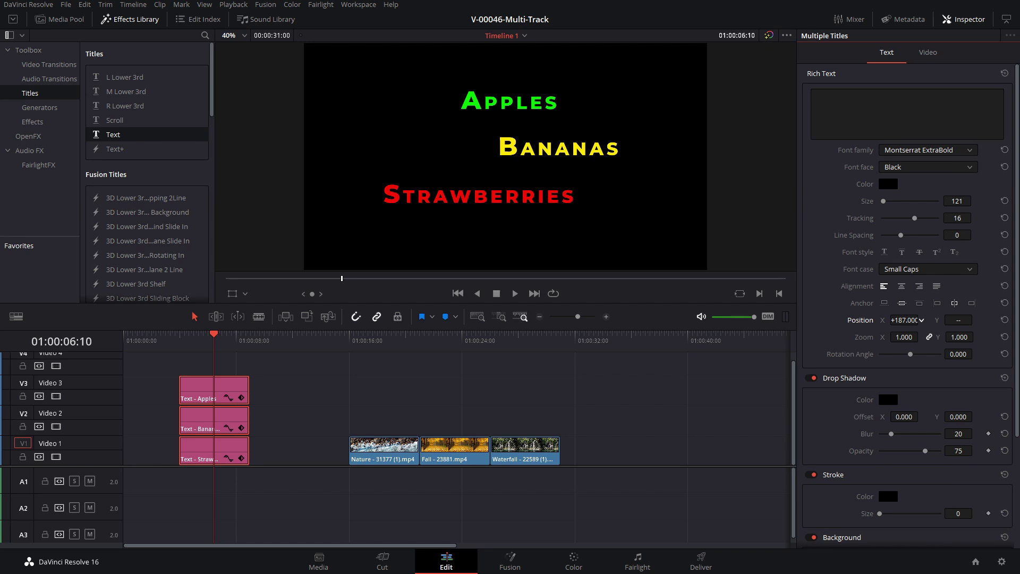
drag(922, 320, 922, 320)
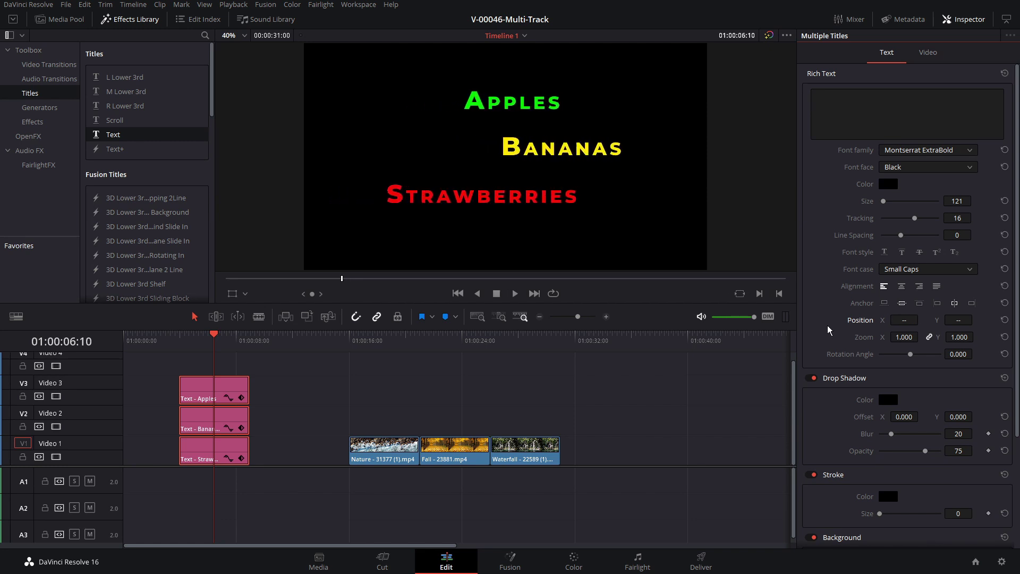
- Align all three titles at a shared X position of 1000 and nudge it to 1013
click(903, 320)
key(Return)
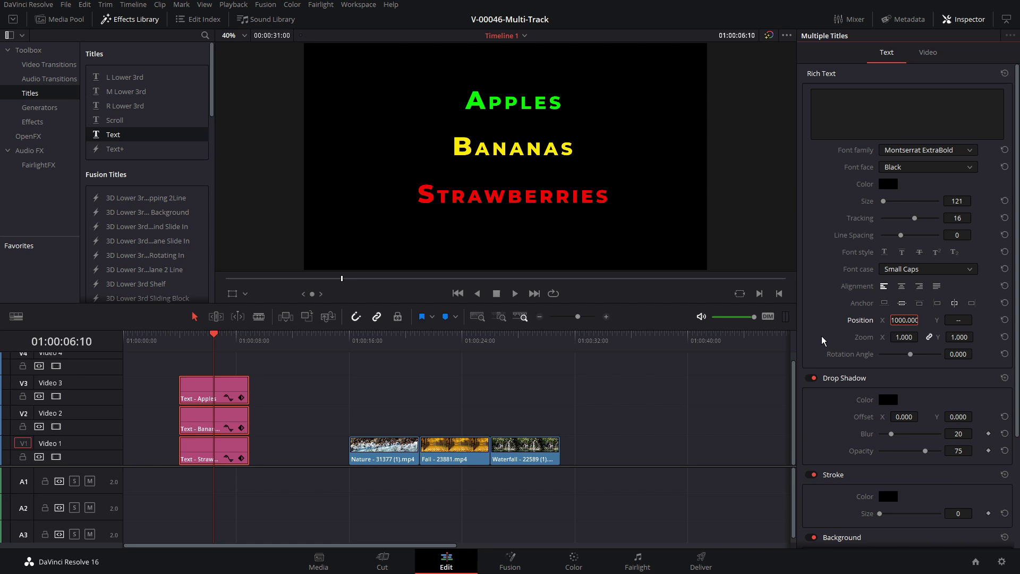
drag(904, 320, 926, 314)
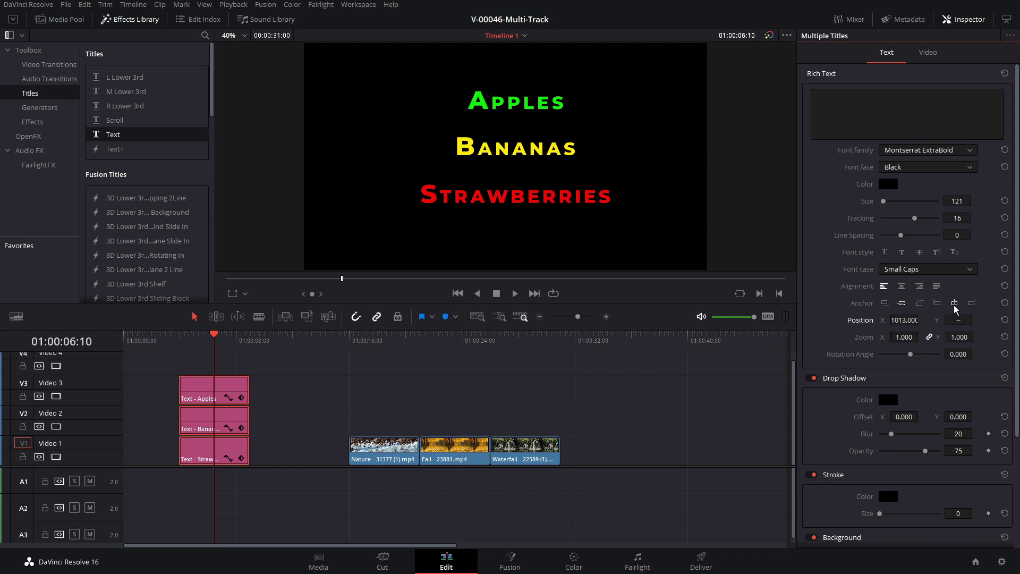
- Set the three titles' horizontal anchor to right and place them all at X position 1470 and Y position 480
click(973, 305)
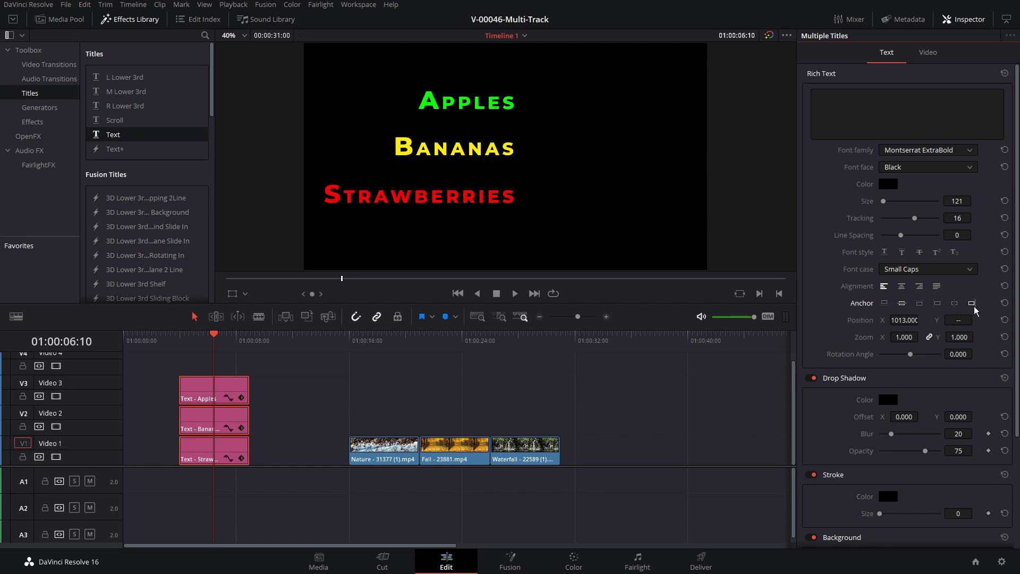
click(937, 305)
click(973, 304)
drag(903, 322, 976, 320)
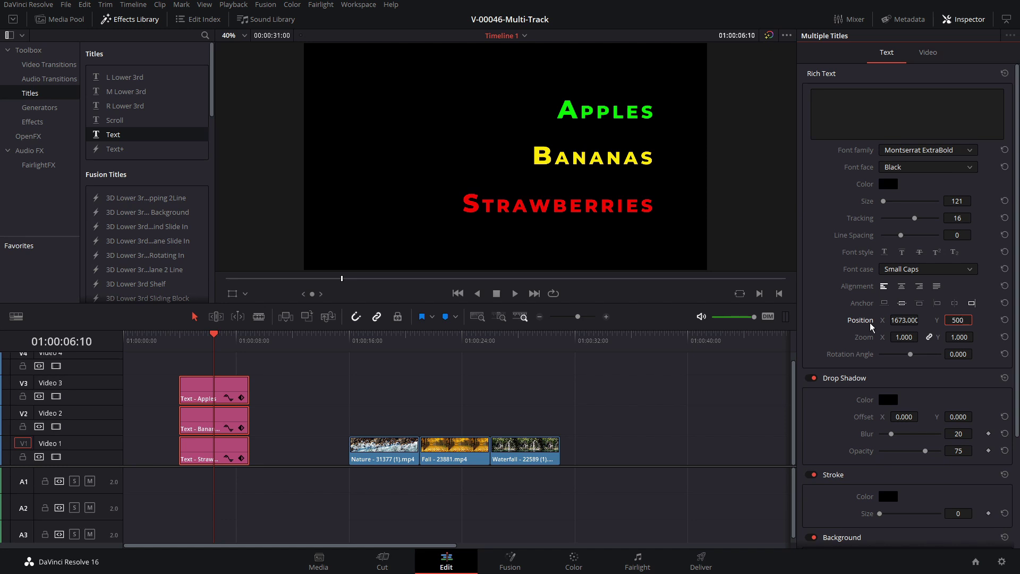
key(Return)
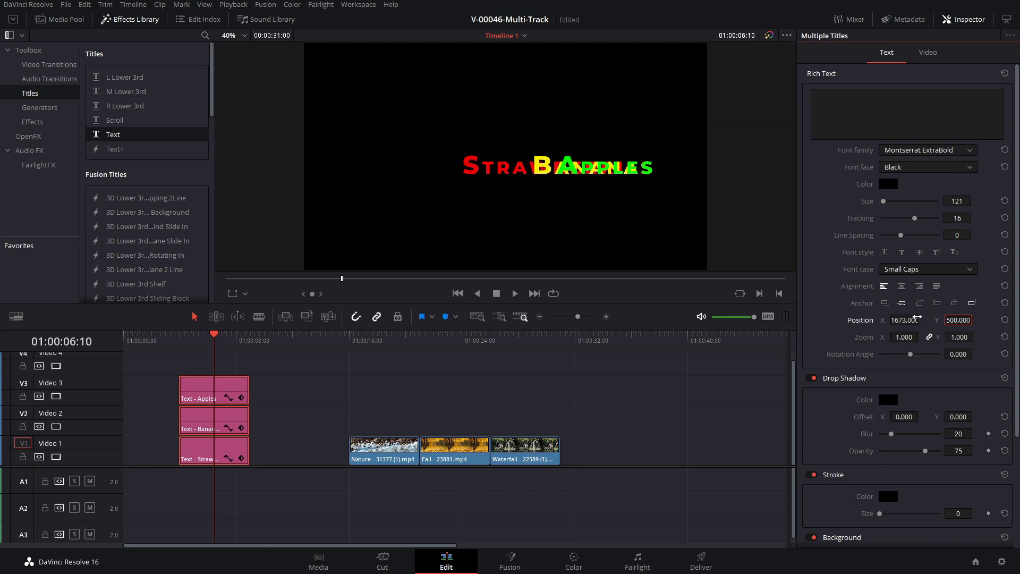
drag(958, 320, 817, 337)
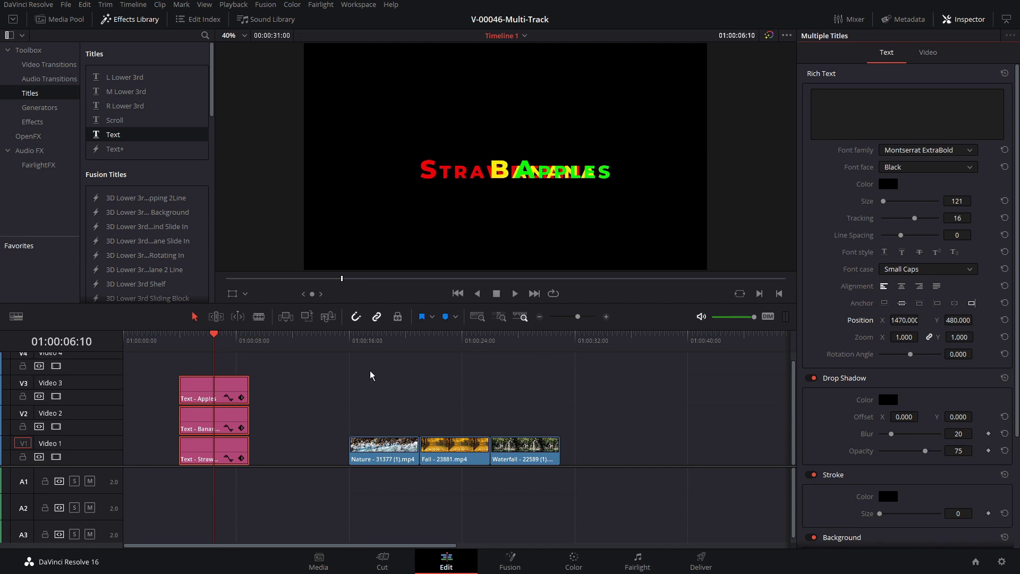
- Space the stacked titles vertically by raising Apples to Y position 619 and lowering Strawberries below Bananas
click(239, 385)
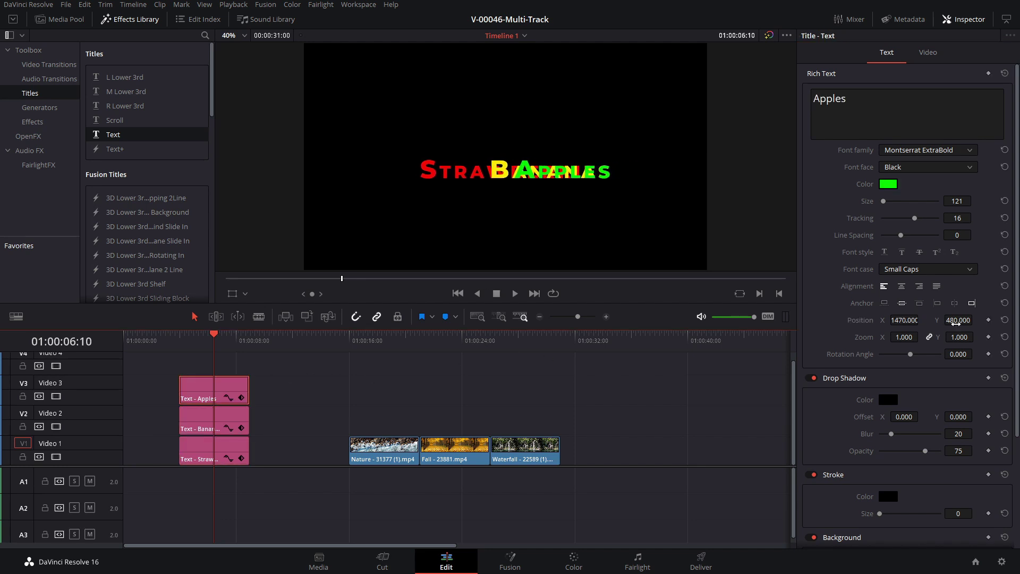
drag(958, 320, 976, 319)
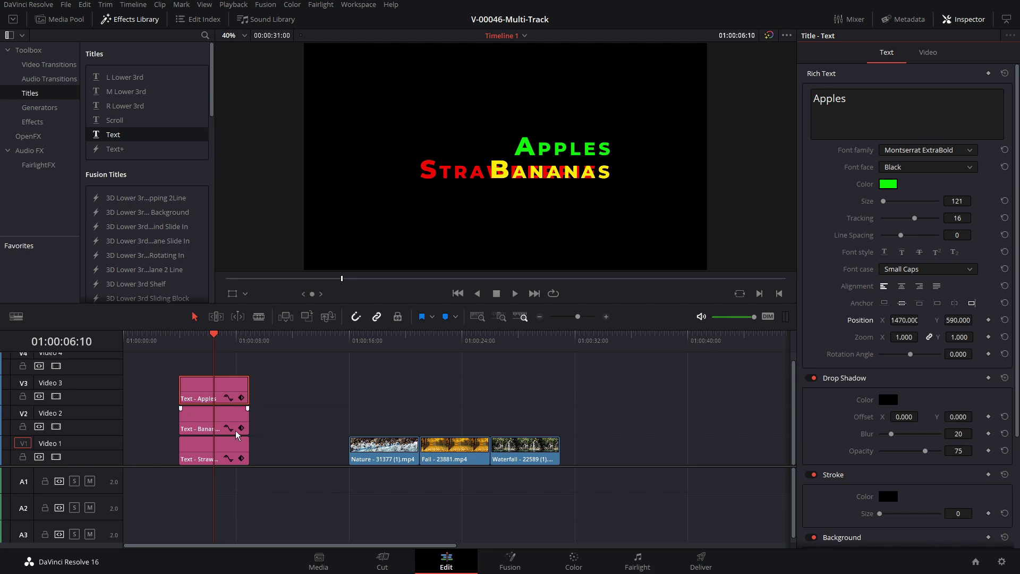
click(219, 452)
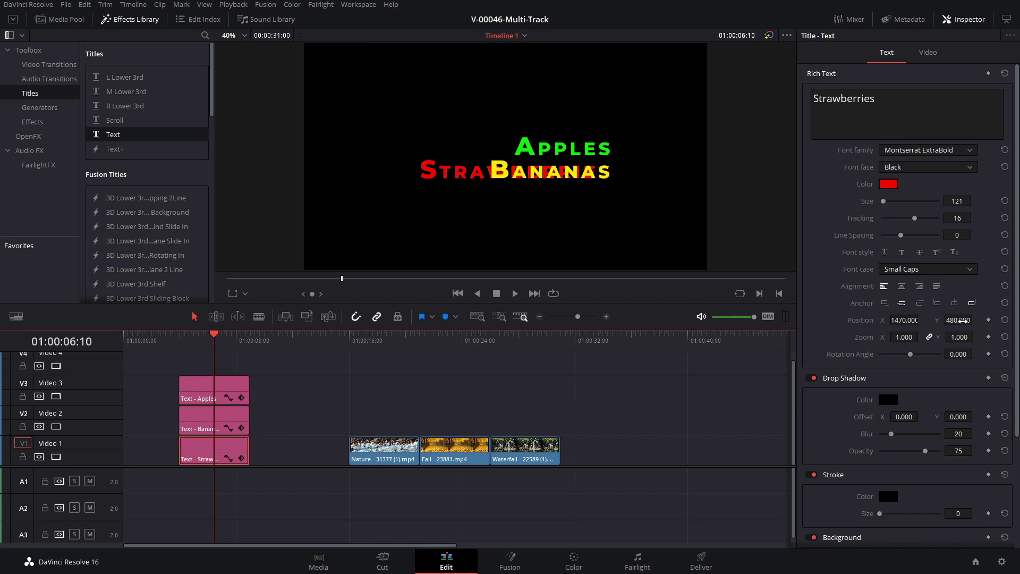
drag(963, 321, 942, 321)
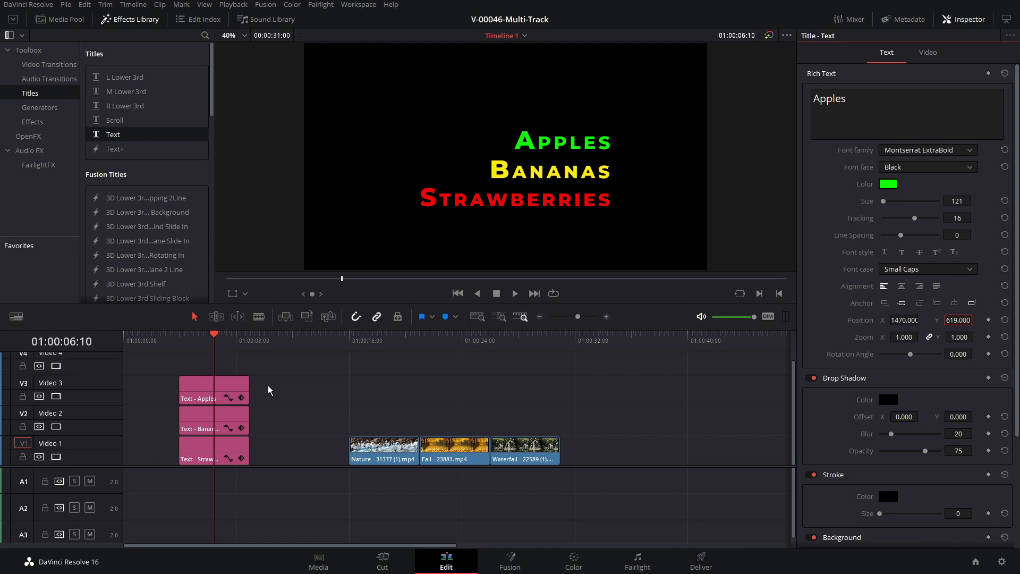
- Select all three titles and set their size to 112 and tracking to 23
drag(238, 362, 256, 473)
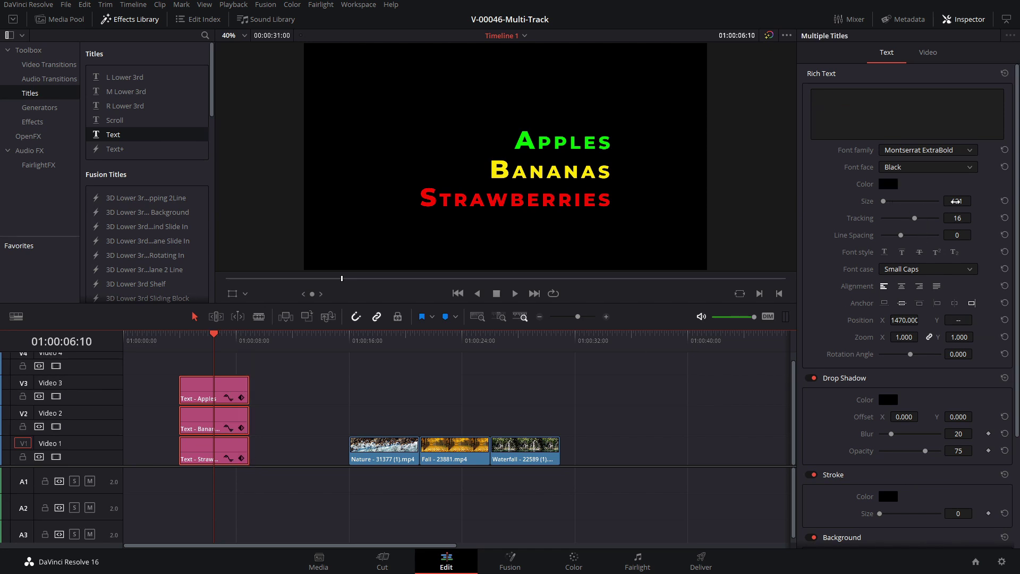
drag(957, 202, 917, 219)
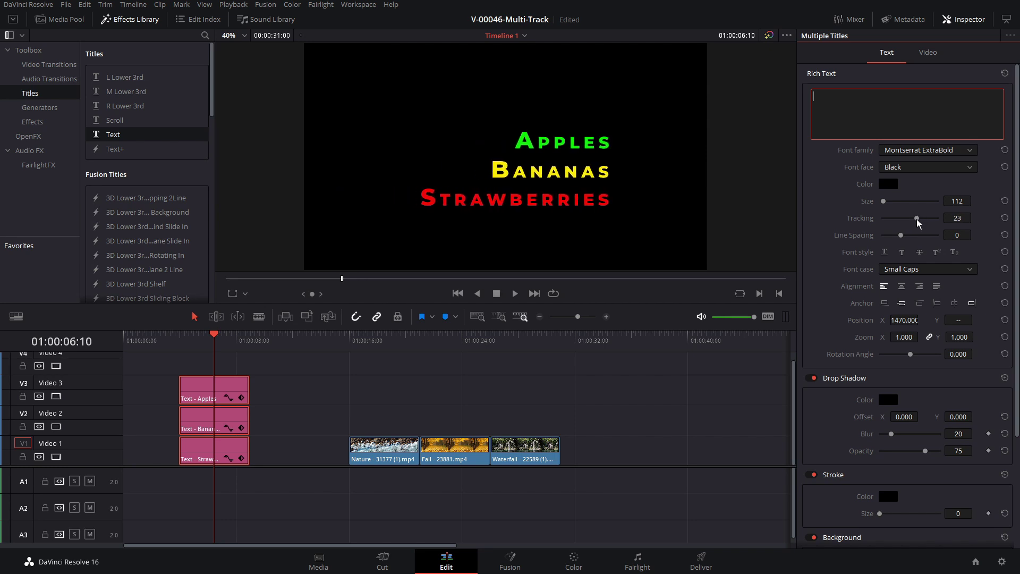
- Try the All Caps and All Lowercase font cases on the three titles and return them to Small Caps
click(900, 273)
click(917, 296)
click(915, 275)
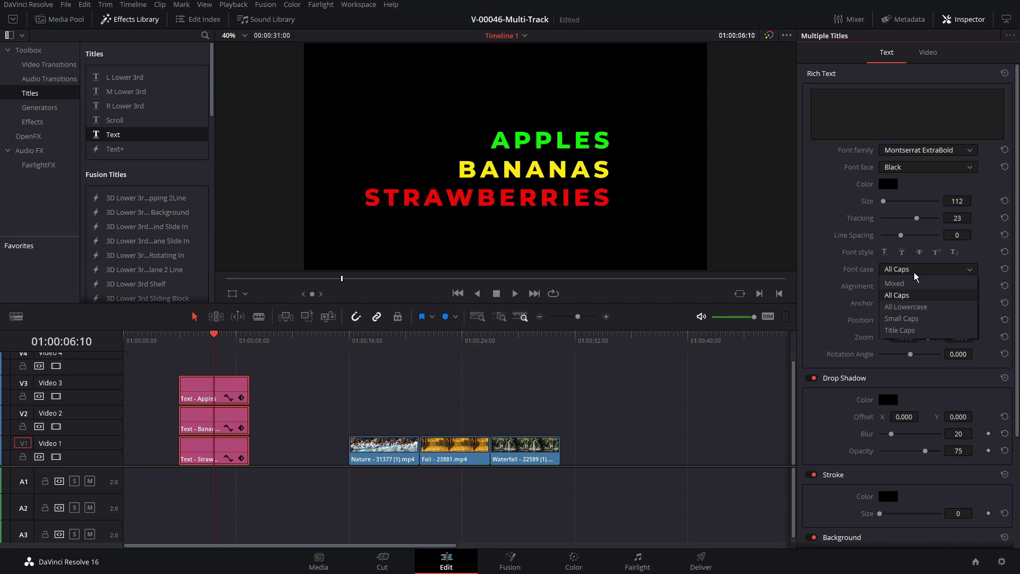
click(918, 306)
click(919, 274)
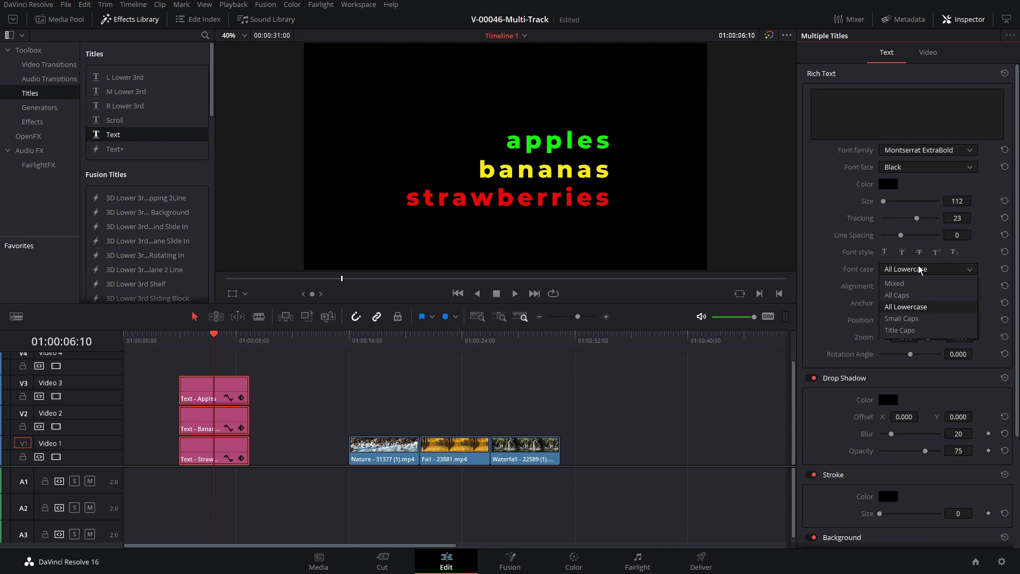
click(921, 319)
- Set the three titles' zoom to 0.980 and their font family to MS UI Gothic
mouse_move(912, 337)
mouse_down()
mouse_move(897, 337)
mouse_move(922, 335)
mouse_up()
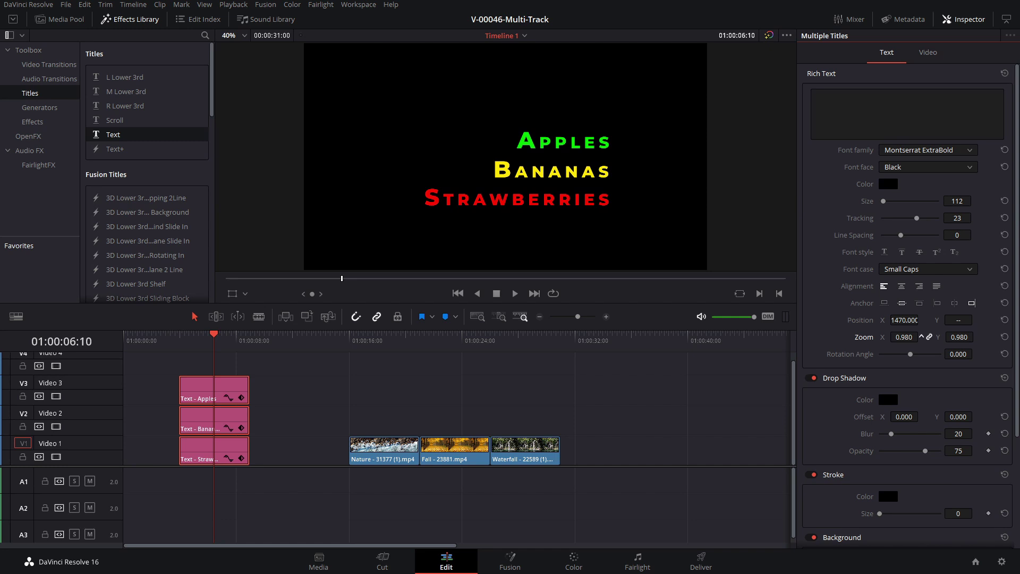
click(917, 152)
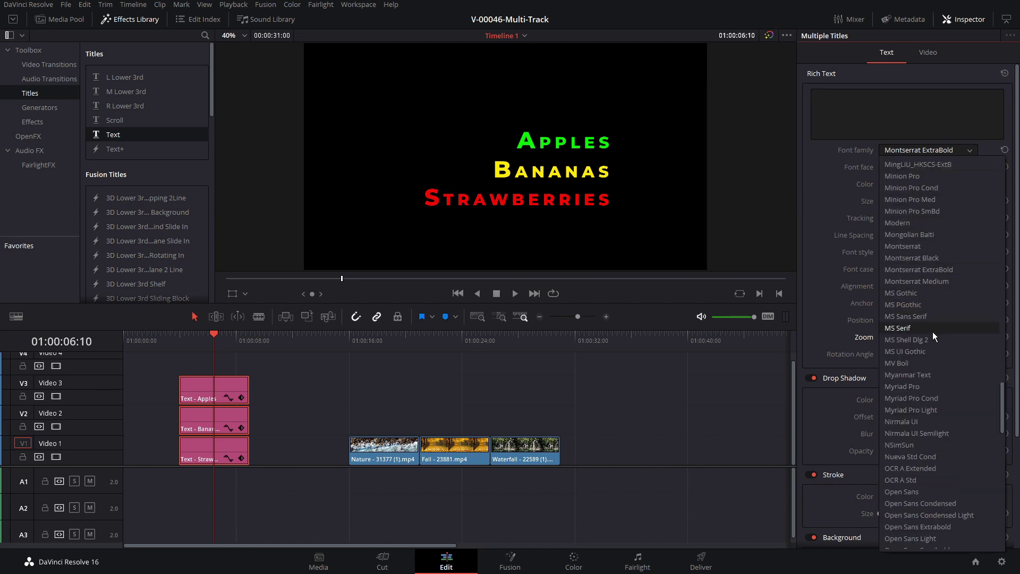
click(904, 351)
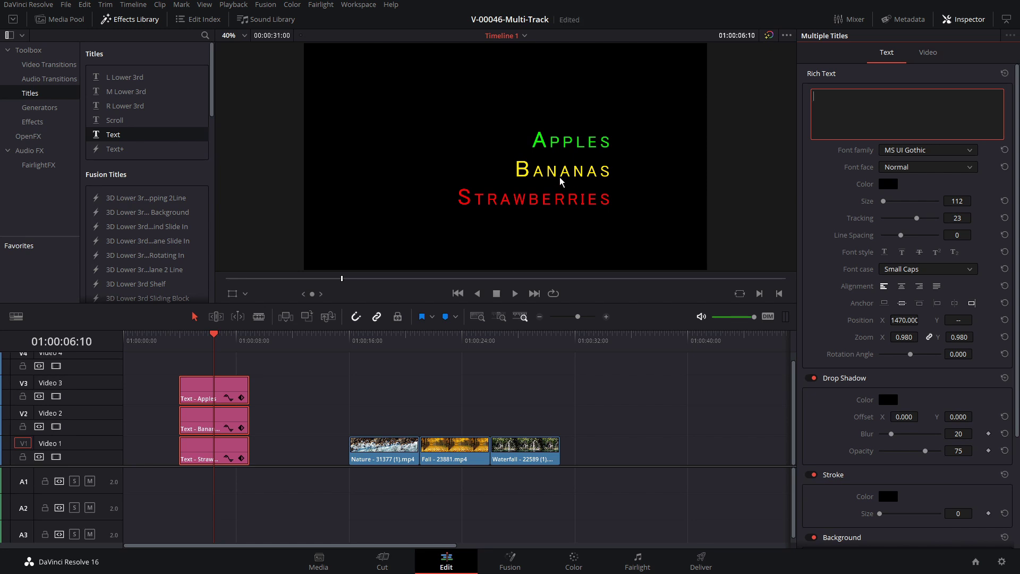
- Change only the Apples title's font family to Montserrat ExtraBold
click(334, 362)
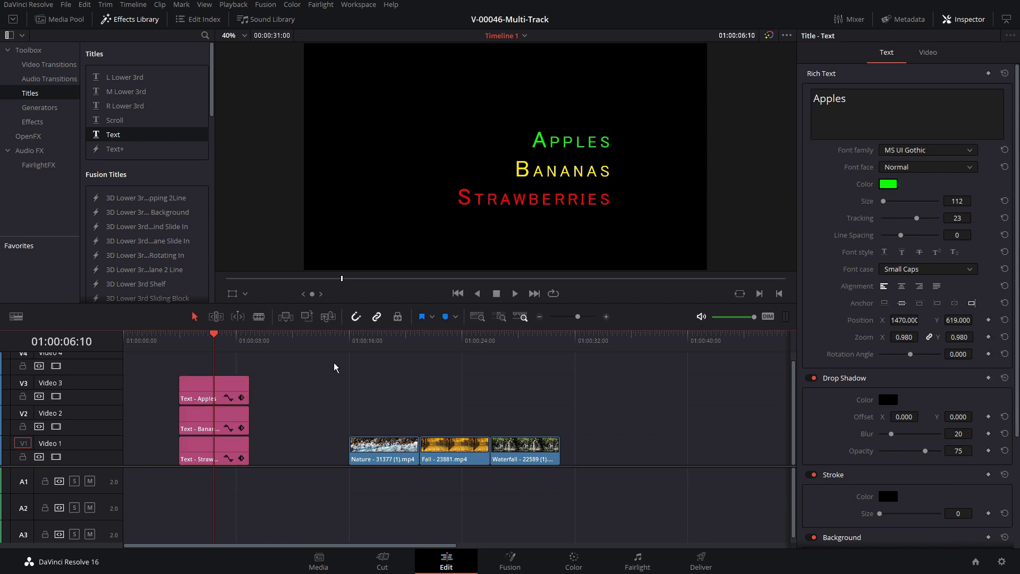
click(191, 388)
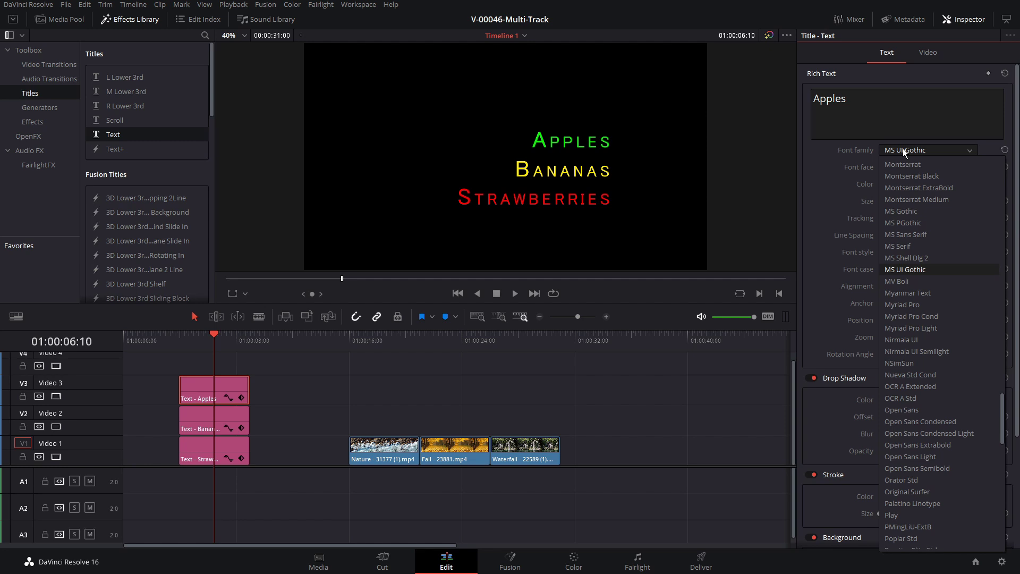
click(915, 187)
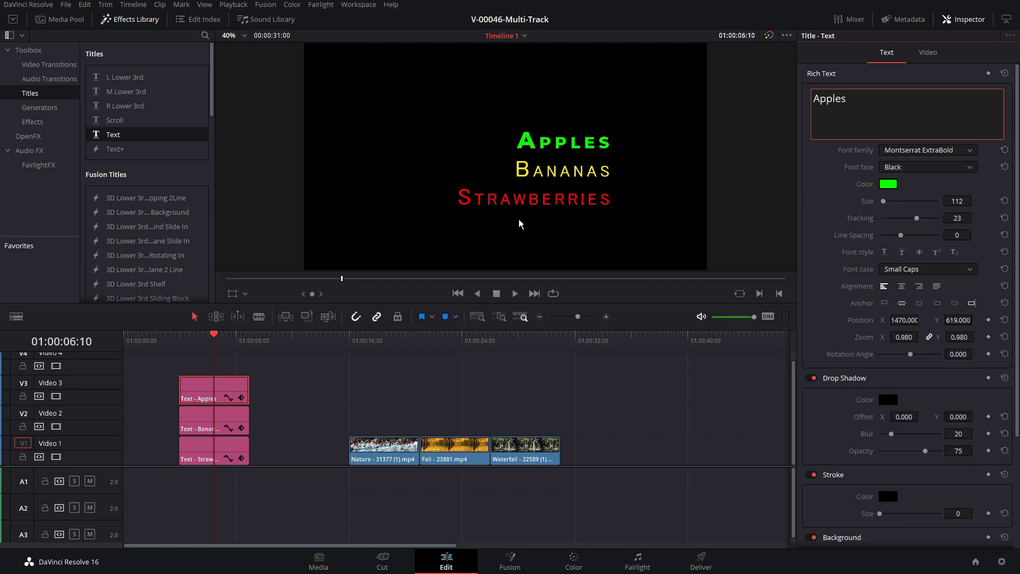
- Select all three titles and set their shared font family to MS Shell Dlg 2 and their size to 132
drag(281, 465, 180, 375)
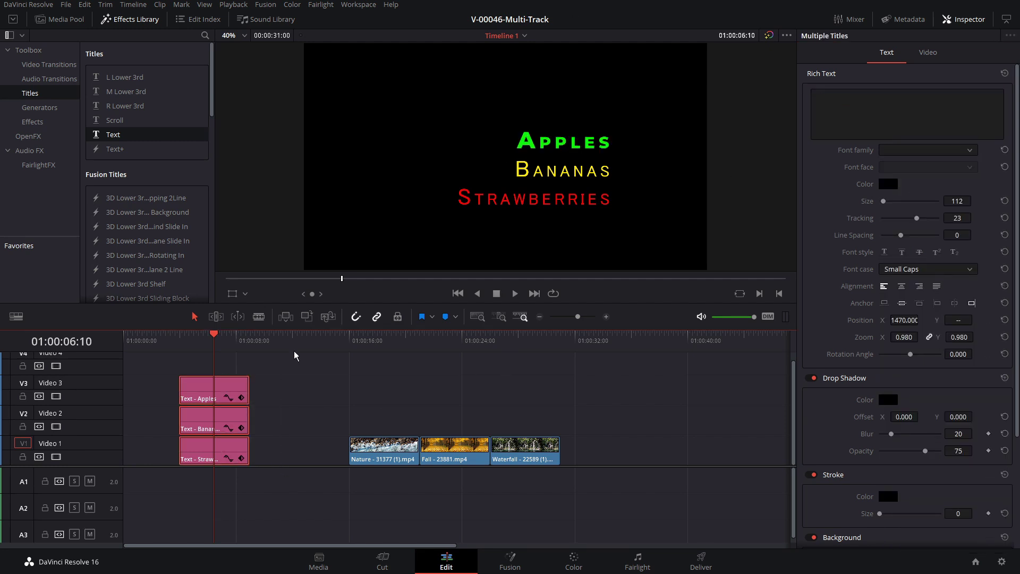
click(975, 151)
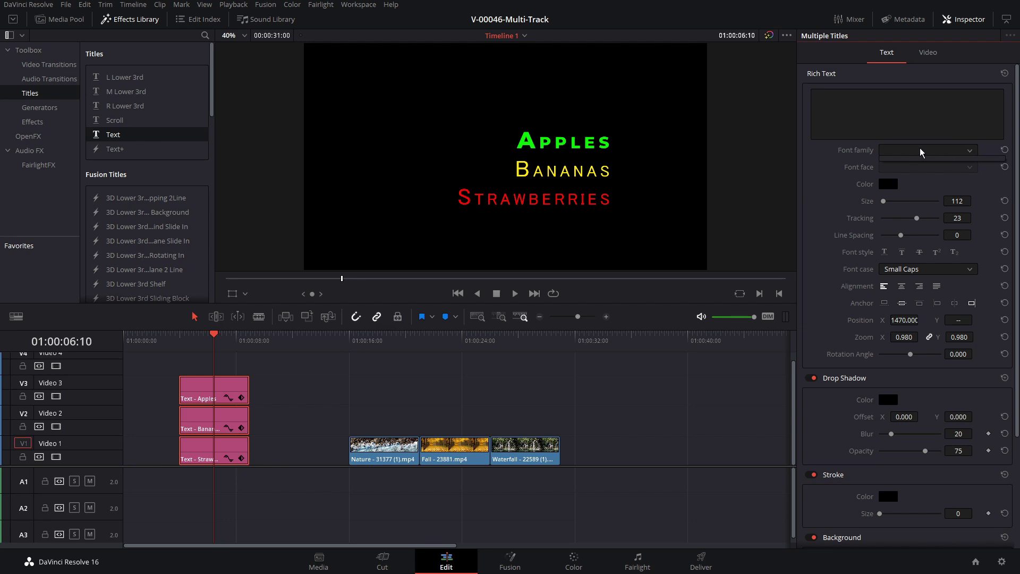
click(970, 152)
drag(960, 201, 925, 202)
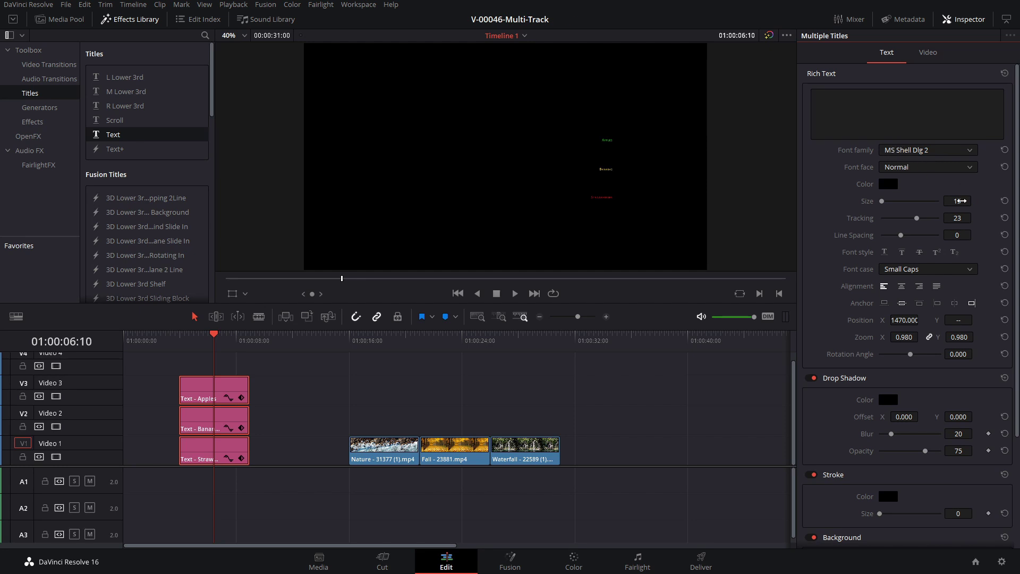
drag(962, 201, 974, 201)
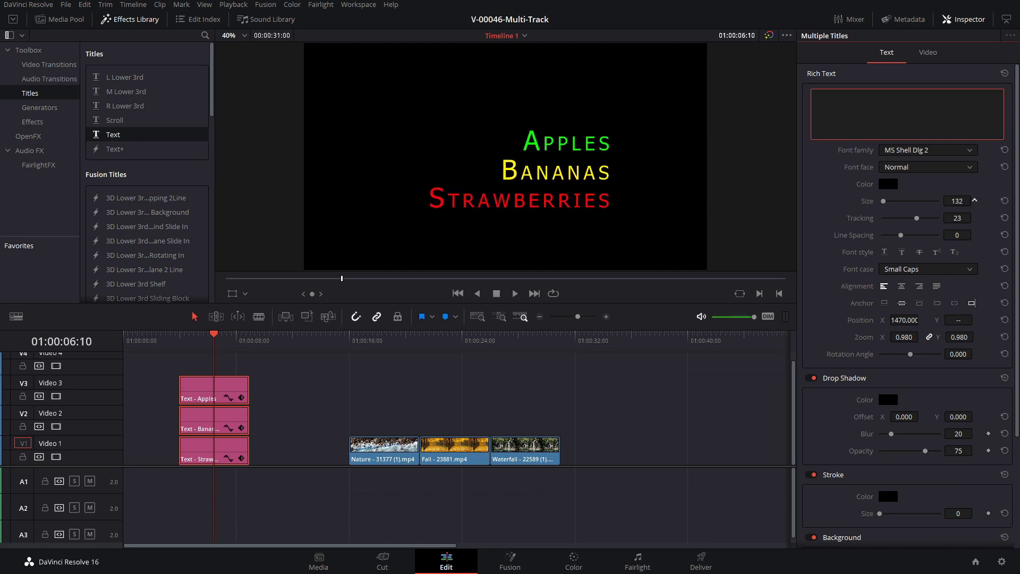
- Set the shared font family of the three selected titles to Montserrat ExtraBold and deselect them
click(923, 151)
click(919, 199)
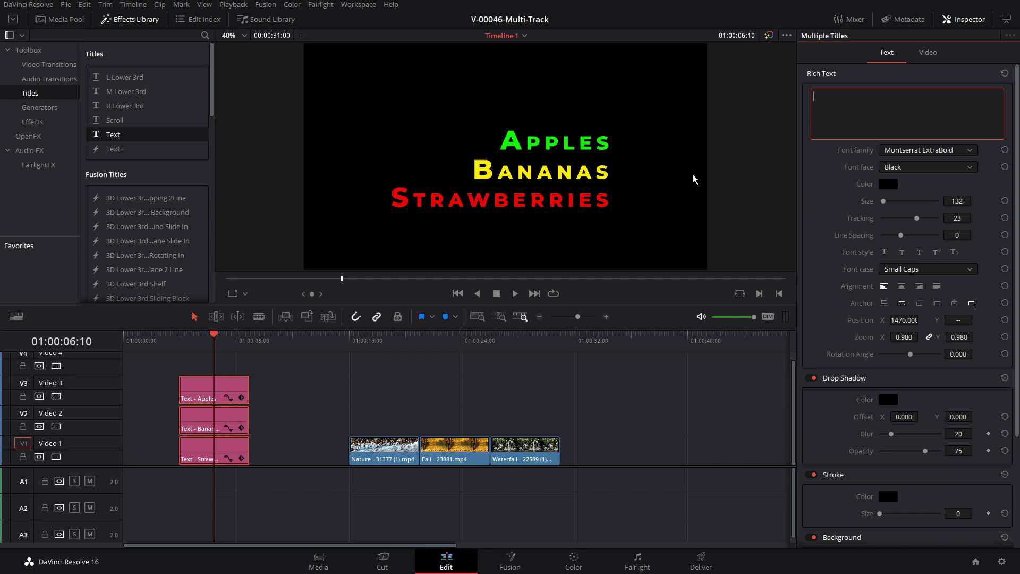
click(340, 373)
- Try recolouring all three titles bright green at once from the basic colors
drag(273, 459, 213, 381)
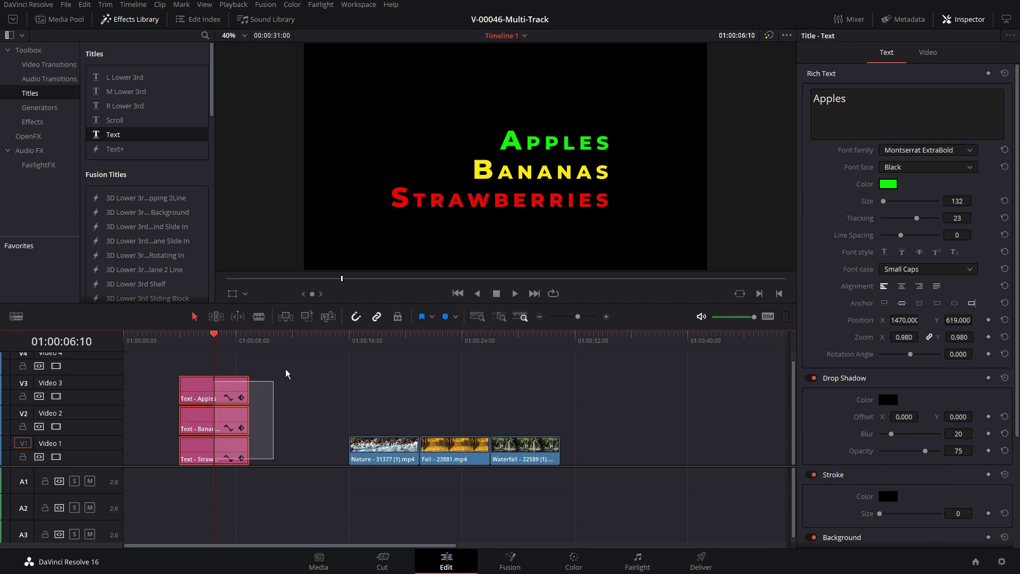
drag(286, 374, 287, 374)
click(892, 185)
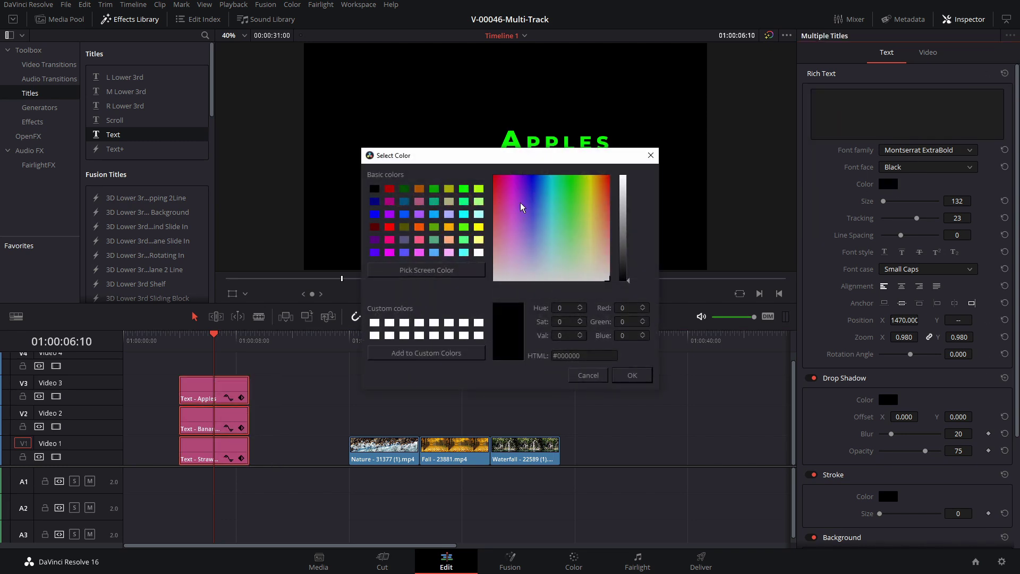
click(466, 190)
click(632, 375)
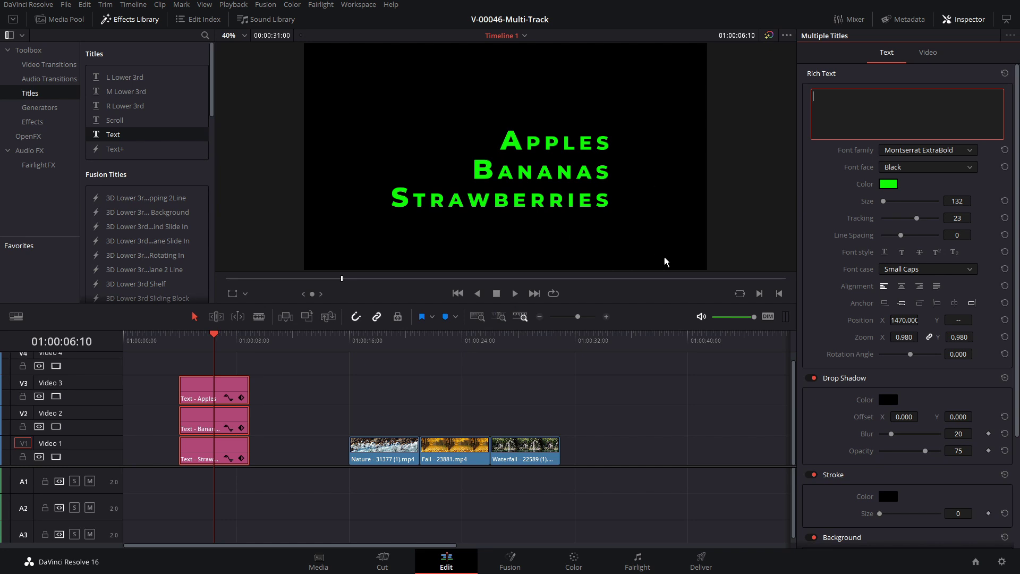
click(300, 364)
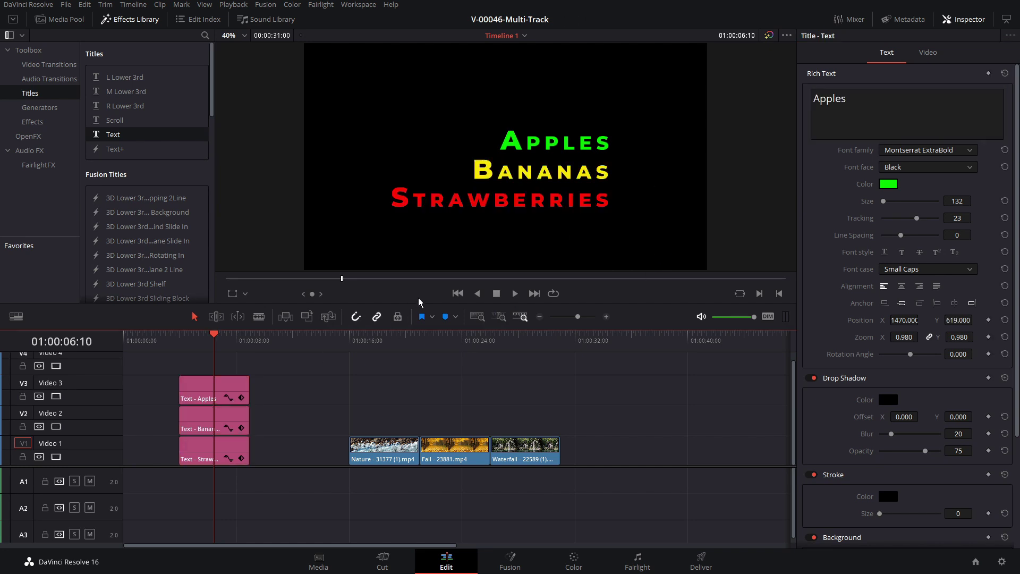
- Try a shared opacity of 40 and a different zoom on all three titles' video settings, and restore both to their defaults
click(233, 389)
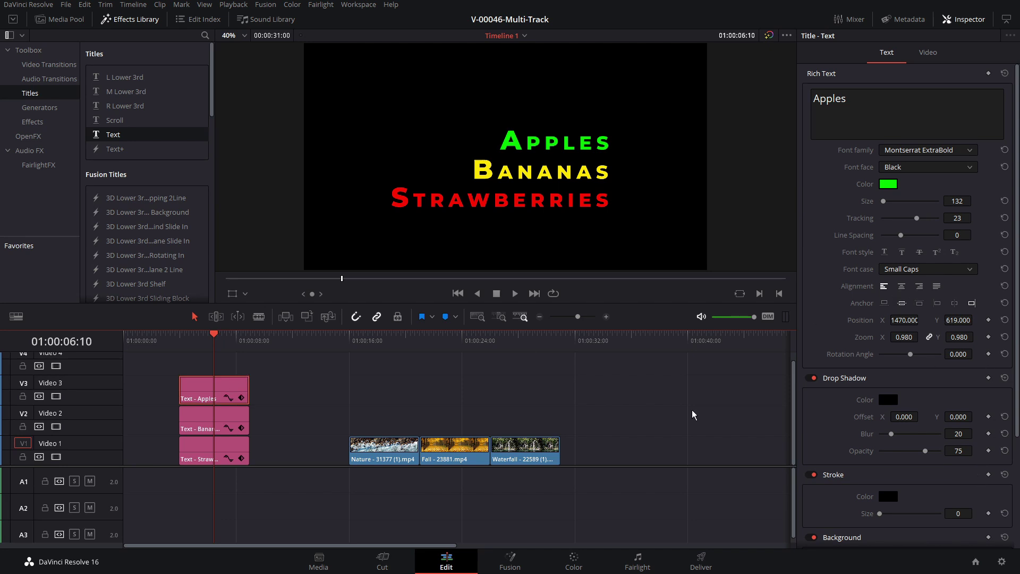
ctrl+click(202, 420)
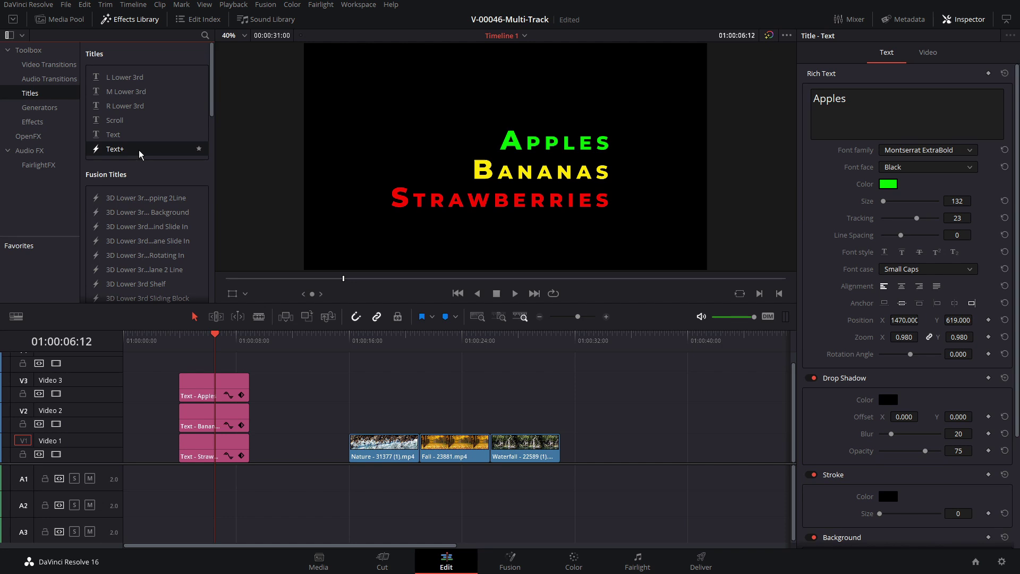
drag(286, 452, 218, 365)
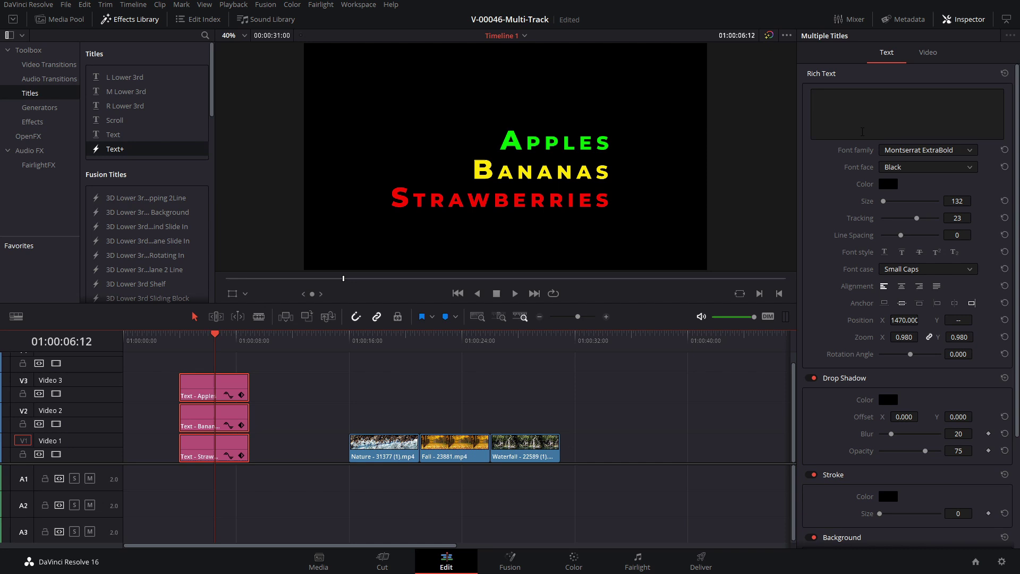
click(928, 52)
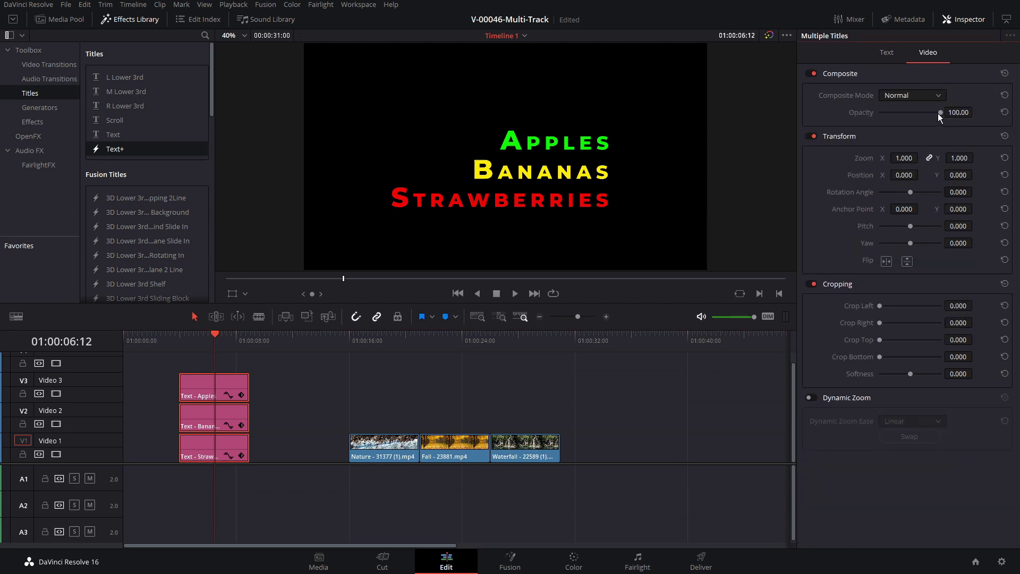
drag(939, 113, 905, 112)
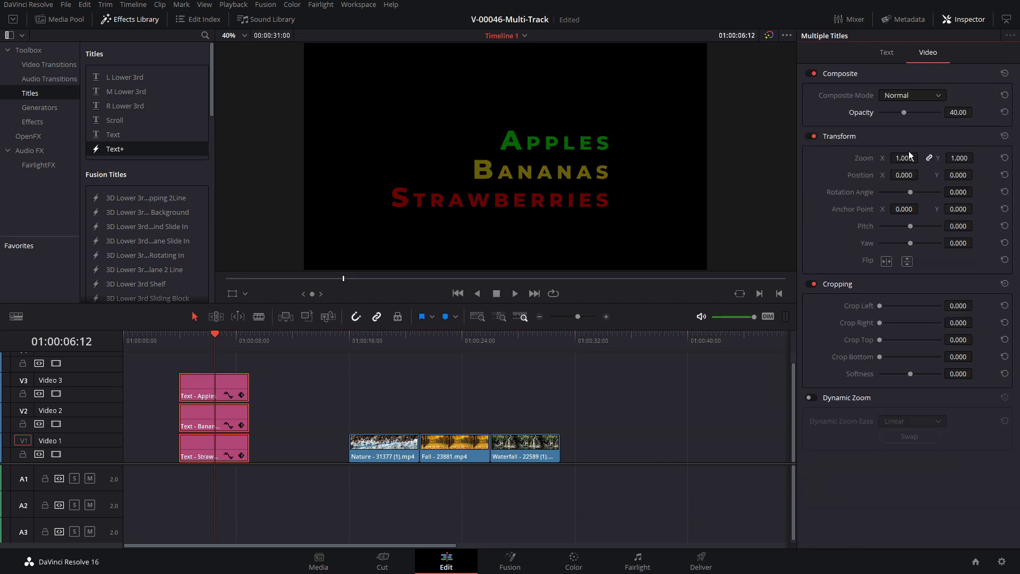
mouse_move(908, 157)
mouse_down()
mouse_move(957, 158)
mouse_move(913, 158)
mouse_up()
drag(905, 113, 971, 114)
click(1005, 158)
- Try changing the three titles' shared rotation angle, position and pitch, and undo these transform changes
mouse_move(958, 192)
mouse_down()
mouse_move(944, 192)
mouse_move(962, 192)
mouse_up()
drag(904, 175, 957, 175)
mouse_move(908, 226)
mouse_down()
mouse_move(864, 225)
mouse_move(916, 225)
mouse_up()
key(ctrl+z)
key(ctrl+z)
key(ctrl+z)
click(208, 339)
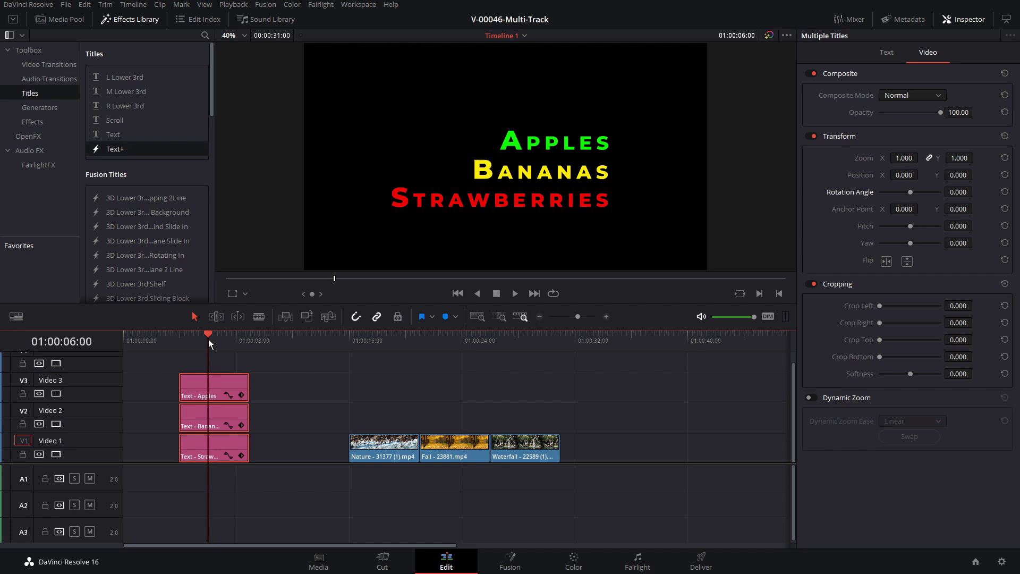
- Select the Nature, Fall and Waterfall clips and set their shared zoom to 0.600 and rotation angle to -9.500
click(269, 394)
drag(342, 382, 559, 460)
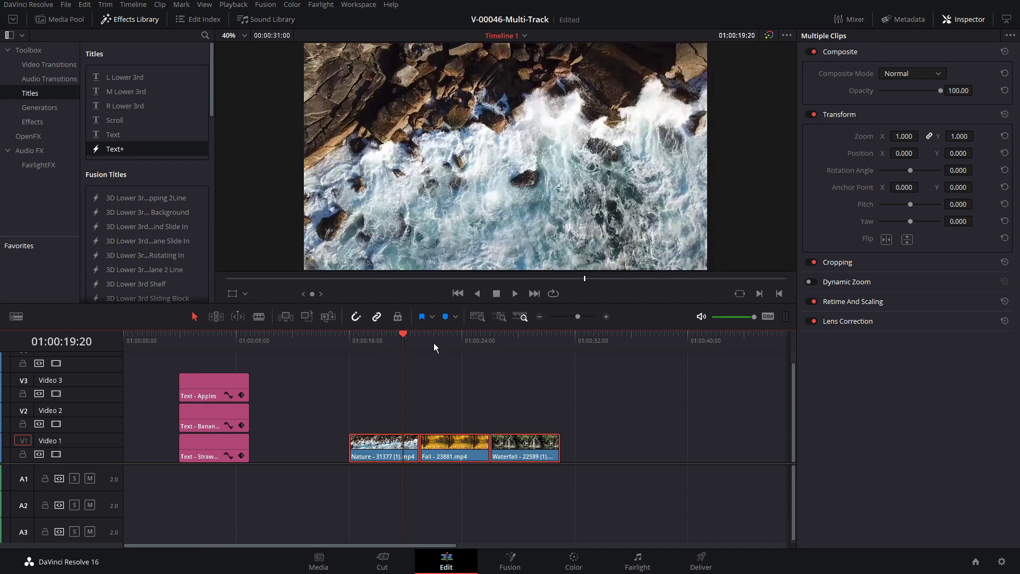
drag(902, 136, 879, 136)
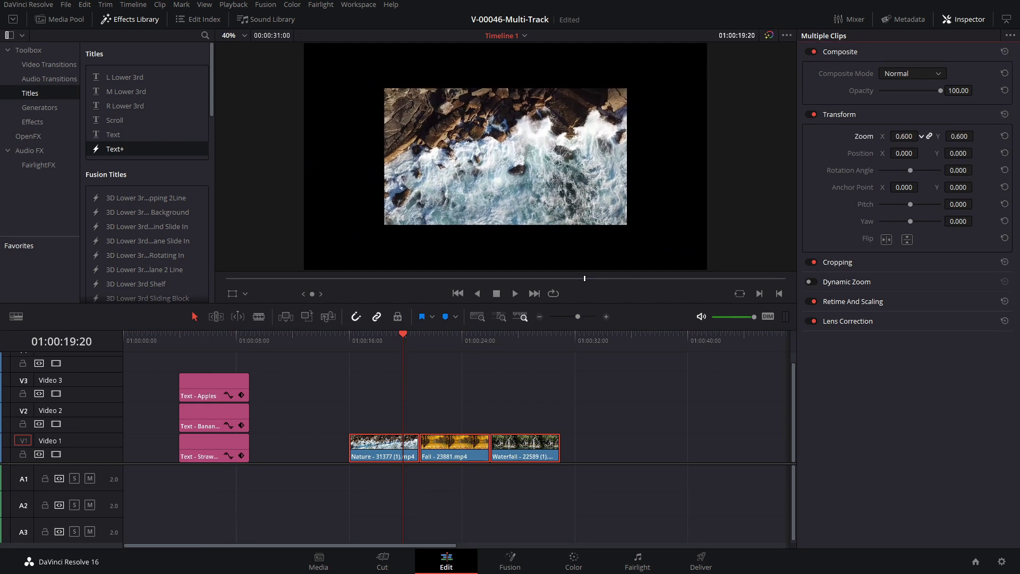
drag(958, 170, 937, 170)
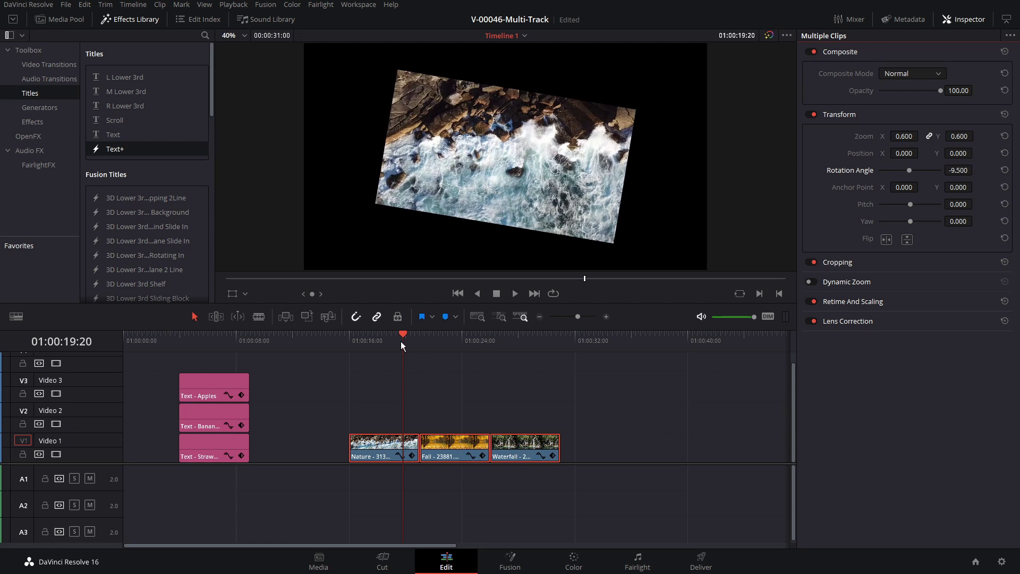
- Scrub across the three video clips to check the shared transform, and select all three again
drag(401, 343, 519, 344)
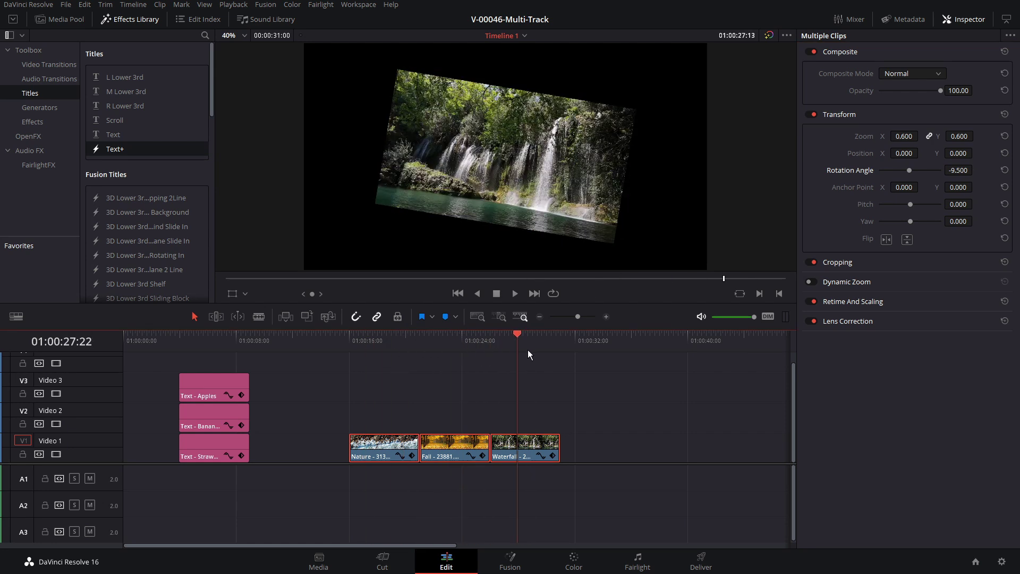
click(490, 352)
drag(457, 355, 539, 343)
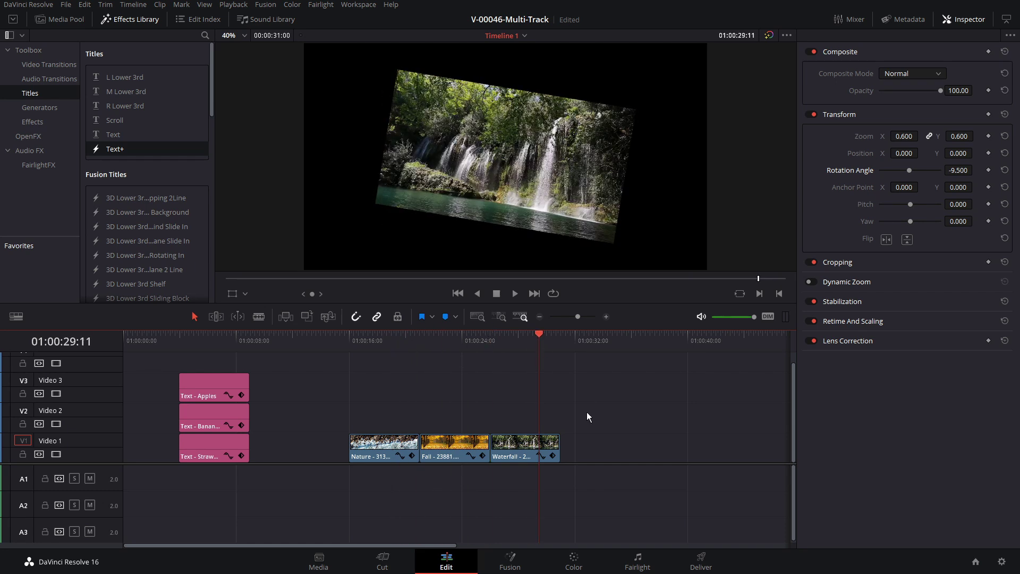
click(394, 448)
ctrl+click(452, 449)
ctrl+click(533, 446)
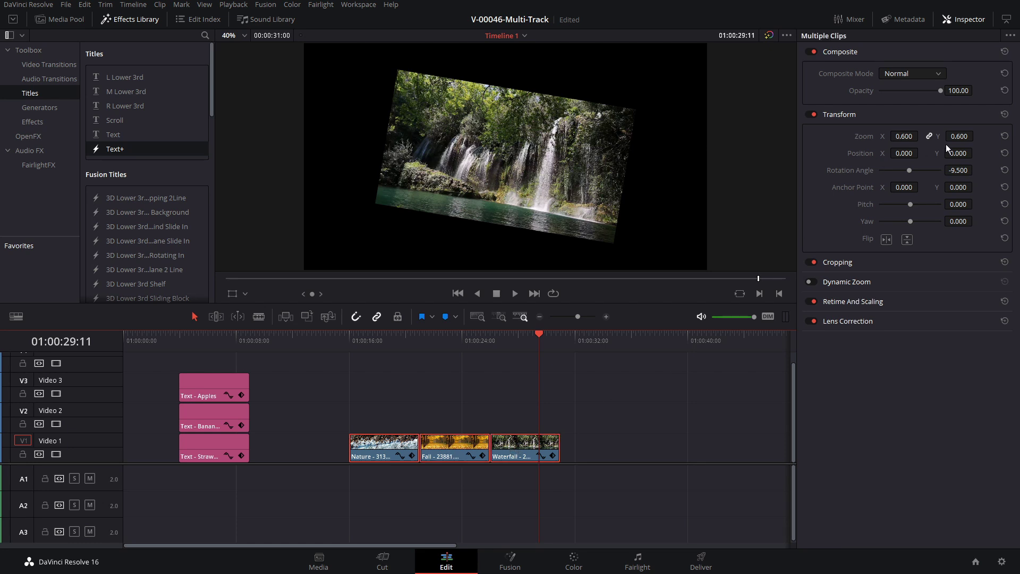
- At the start of the Nature clip, set its rotation angle to -31.100 and zoom to 0.170 and keyframe both
click(389, 454)
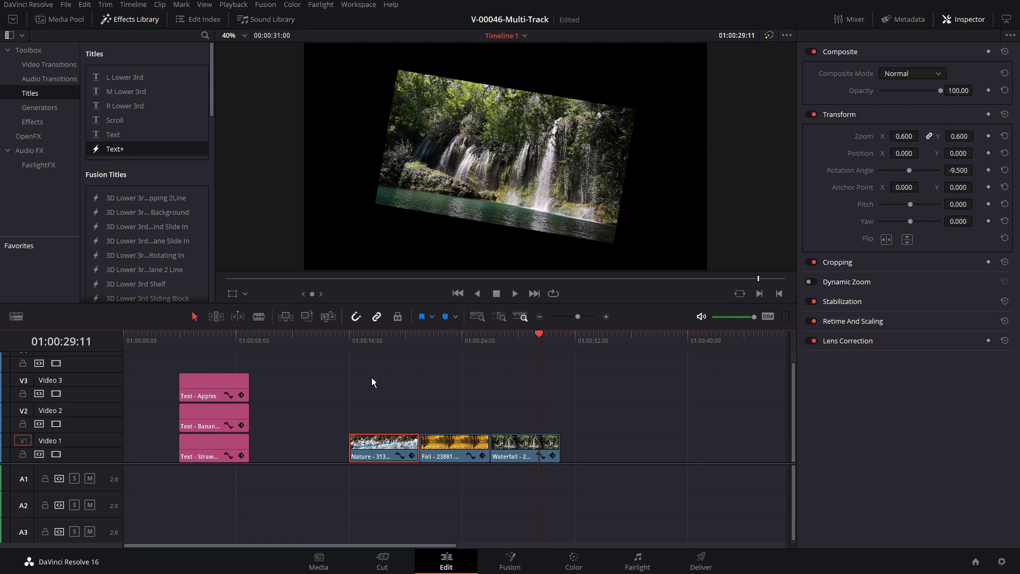
drag(371, 349, 355, 348)
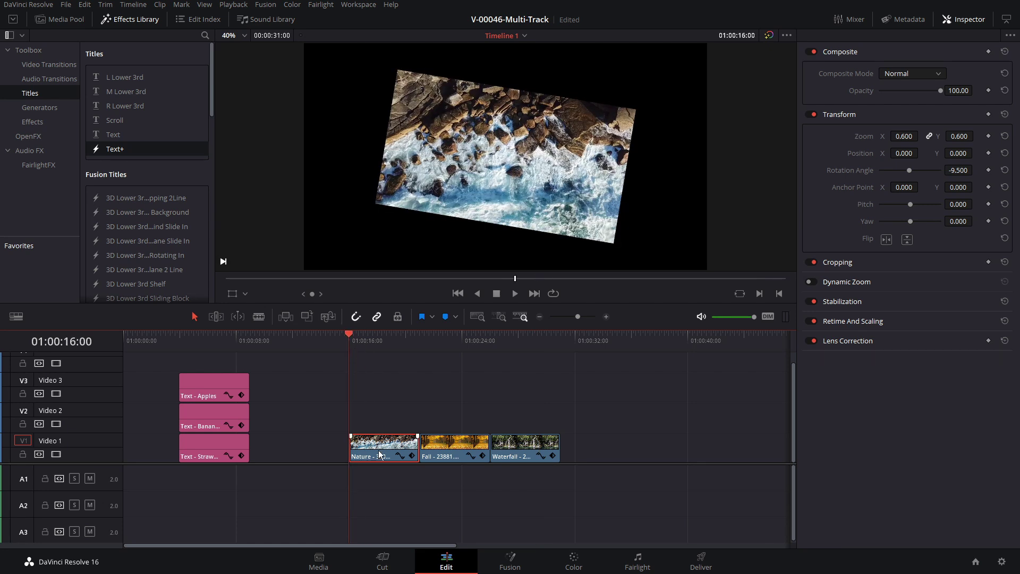
drag(956, 169, 884, 137)
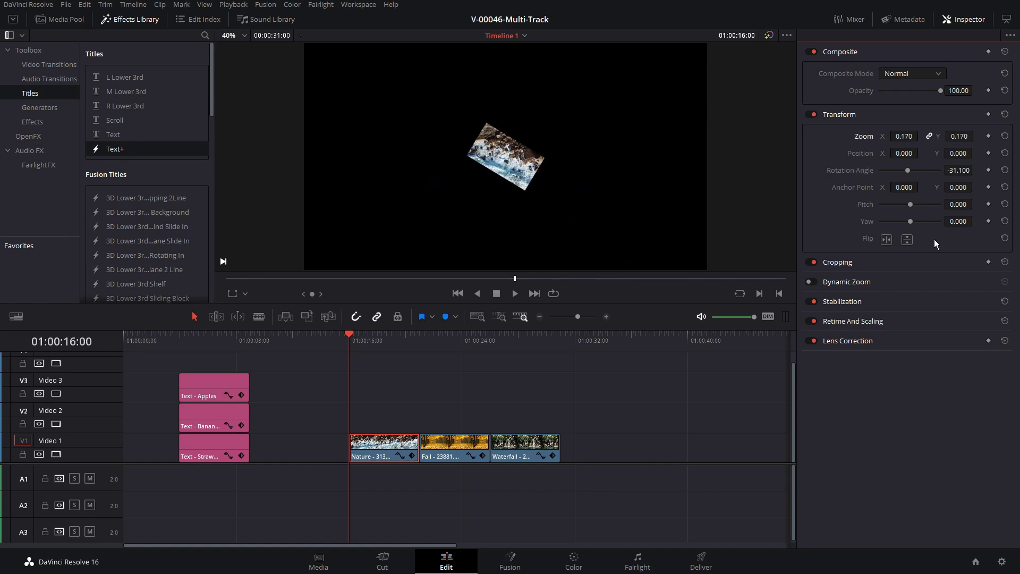
click(989, 136)
click(989, 170)
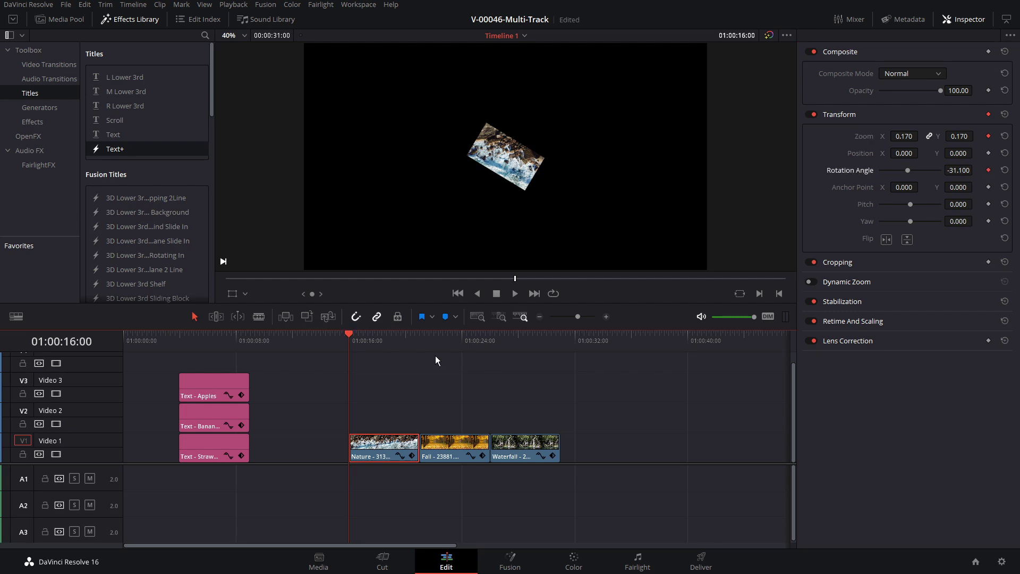
- At 01:00:16:10, keyframe the Nature clip's zoom at 0.890 and its rotation angle at 0.000
key(Right)
key(Right)
key(Right)
key(Right)
key(Right)
key(Right)
key(Right)
key(Right)
key(Right)
key(Right)
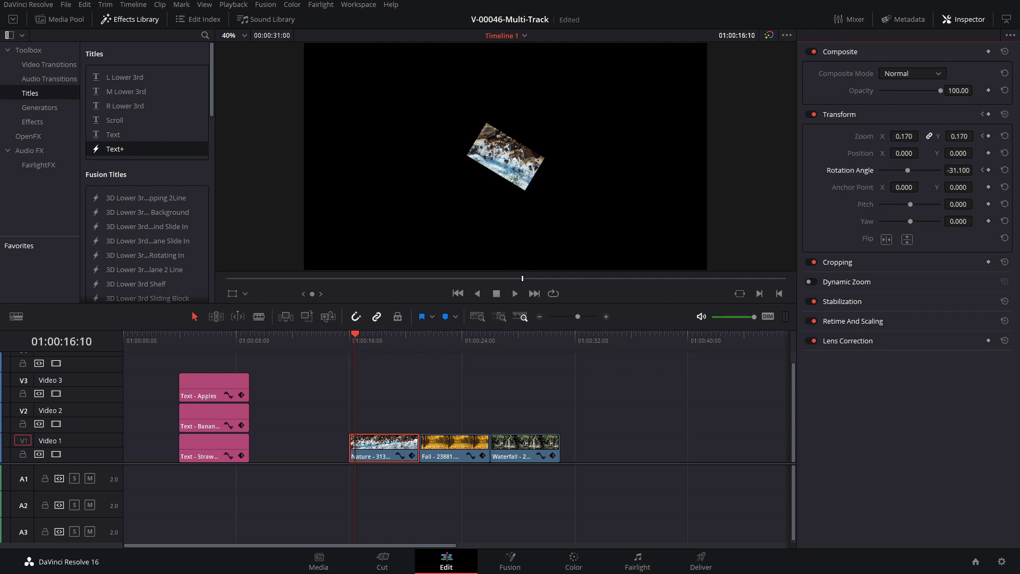
drag(905, 136, 943, 136)
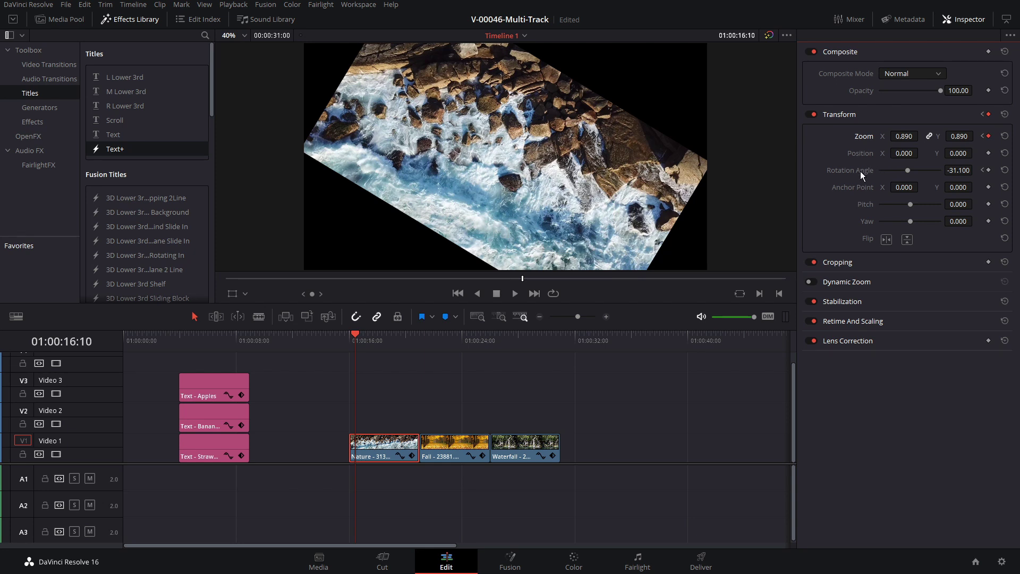
- Play the Nature clip from its start to review the keyframed zoom and rotation animation
click(351, 337)
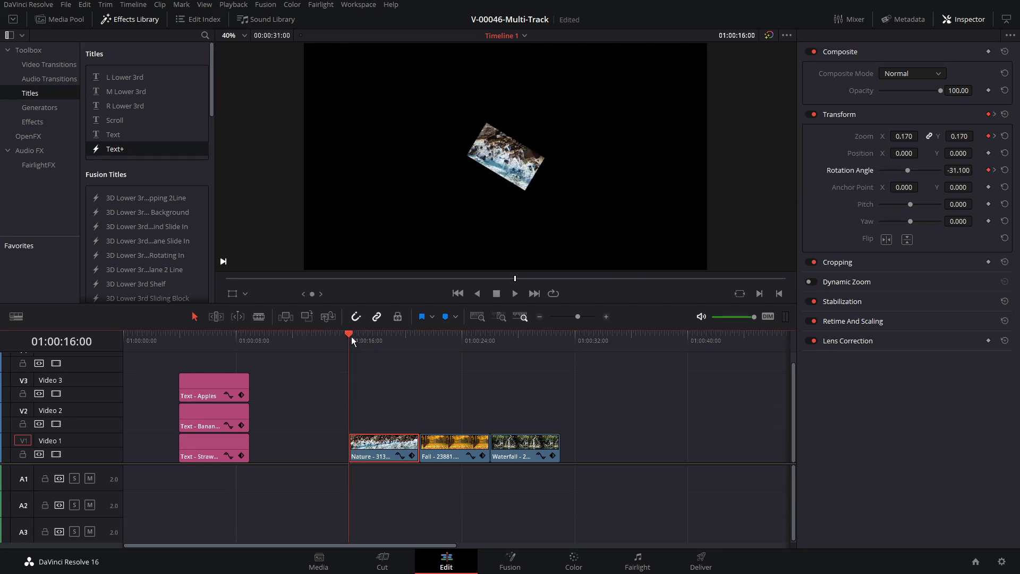
key(space)
click(356, 338)
key(space)
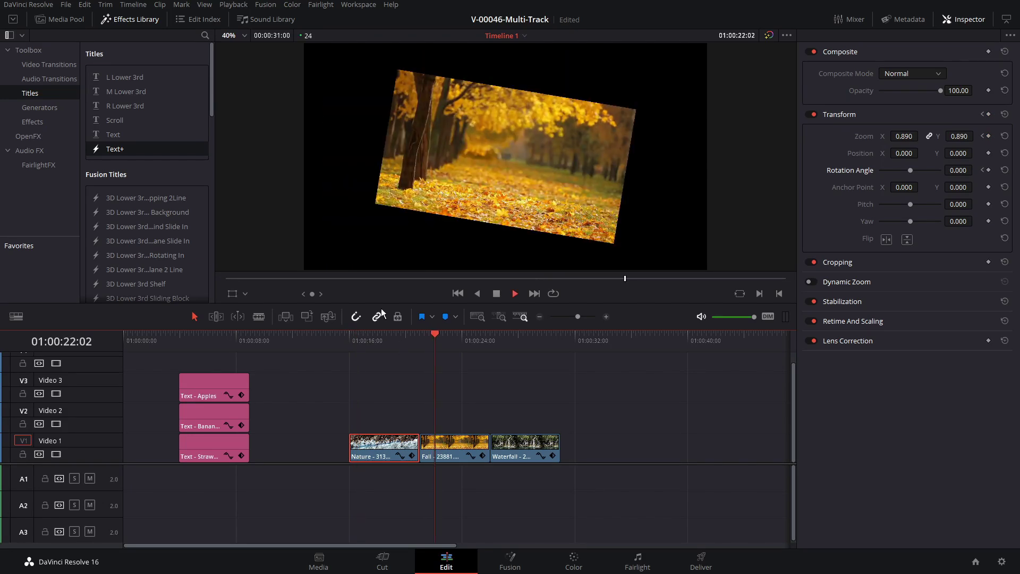
drag(376, 341, 350, 337)
key(space)
key(space)
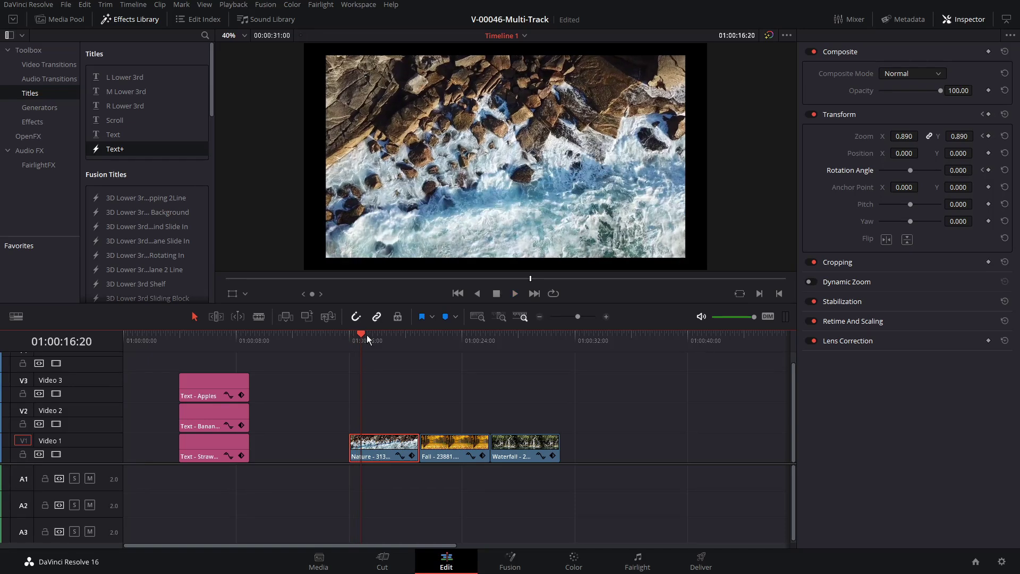
- Copy the Nature clip and paste its Rotation Angle and Zoom attributes, maintaining keyframe timing, onto the Fall and Waterfall clips
right_click(387, 448)
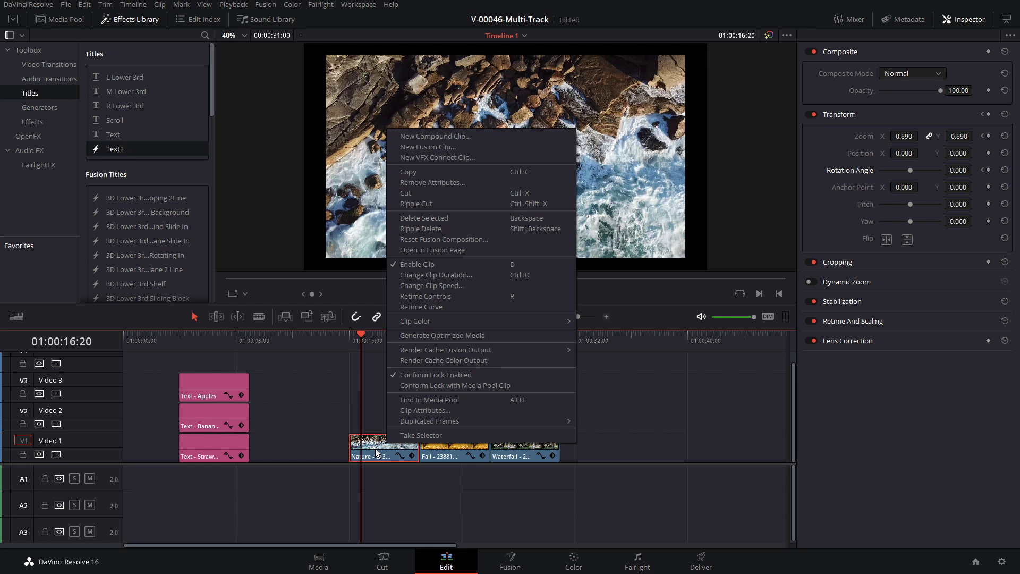
click(428, 167)
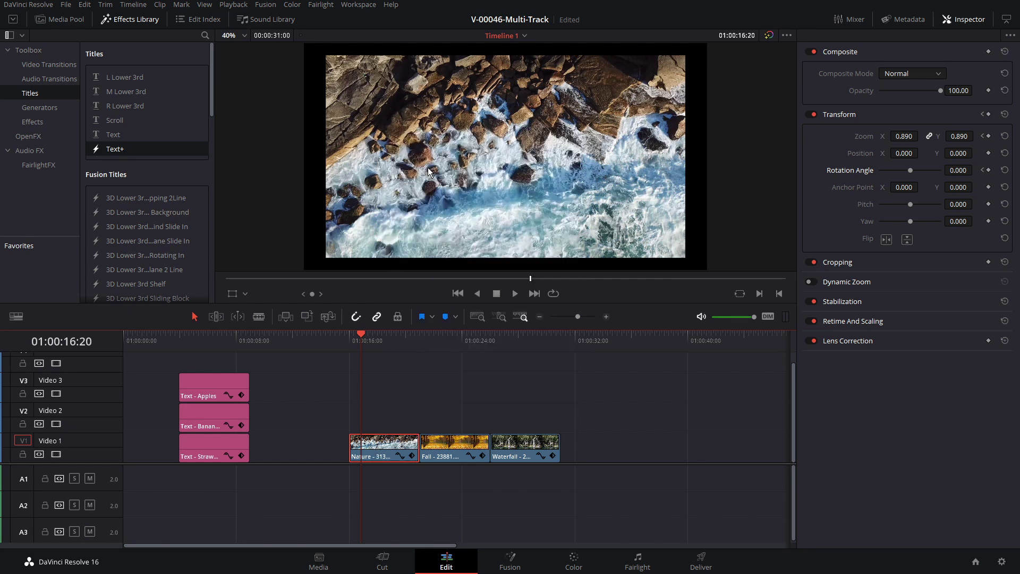
right_click(454, 439)
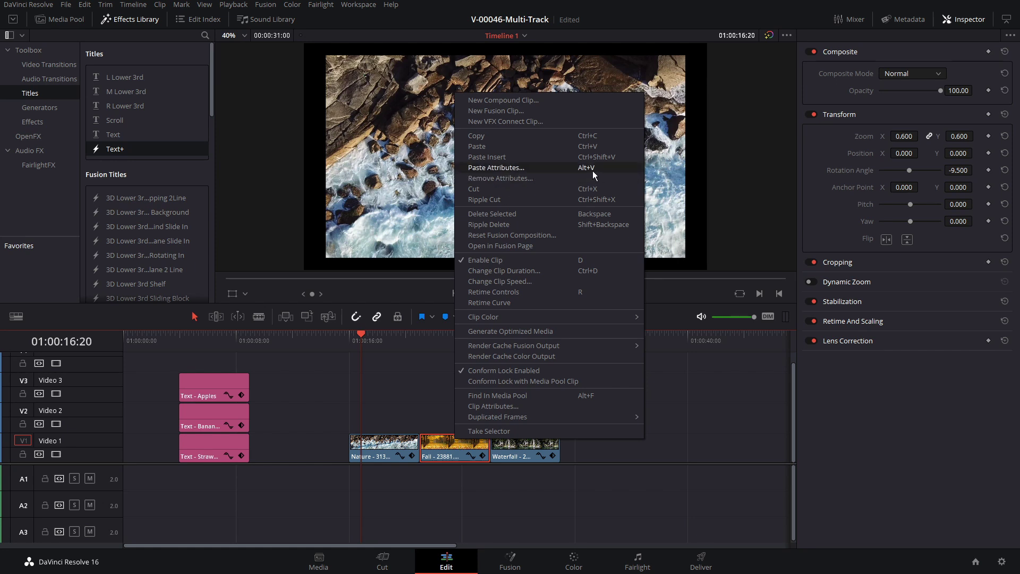
click(655, 433)
drag(589, 445, 463, 432)
right_click(465, 442)
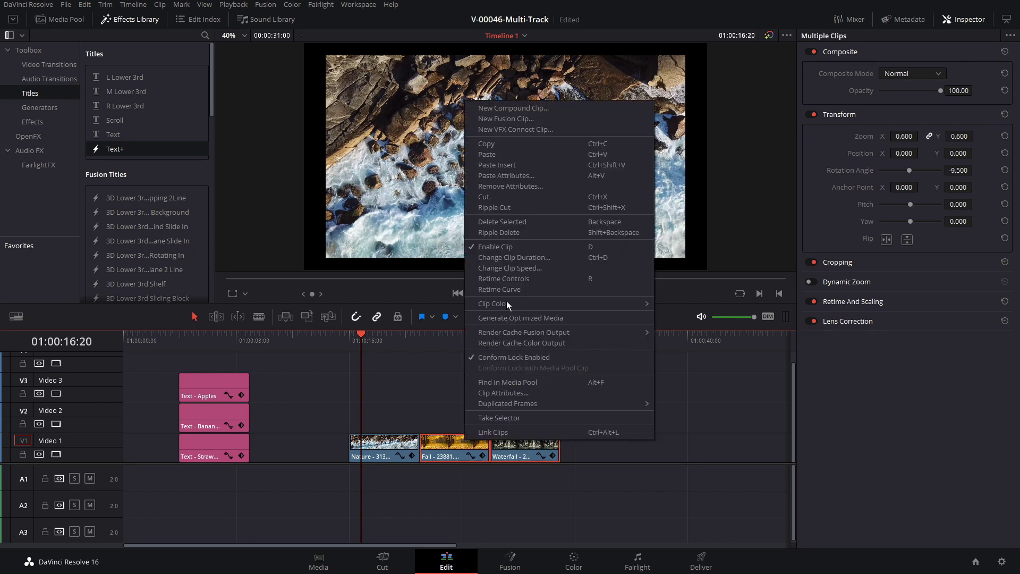
click(520, 178)
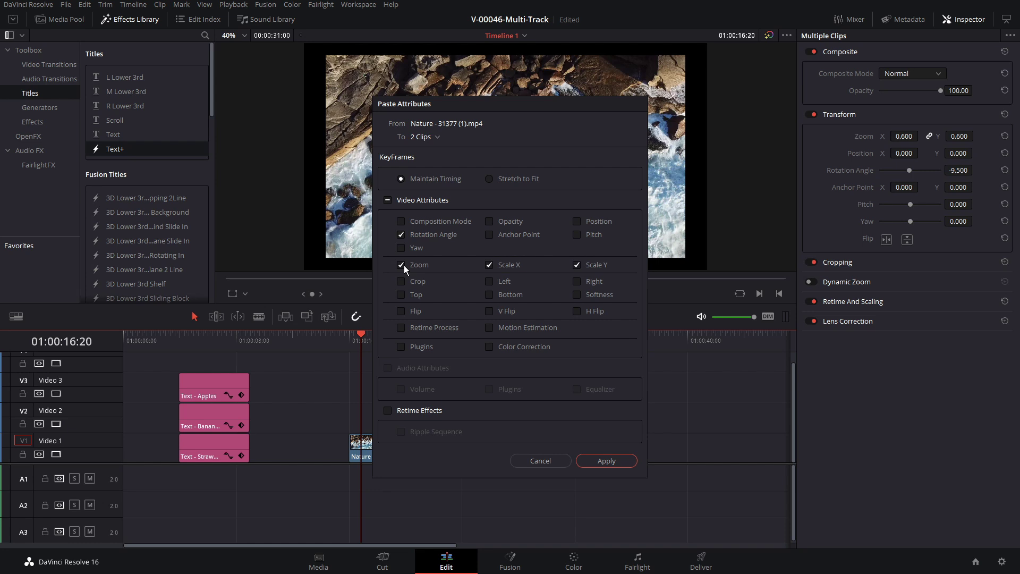
click(607, 460)
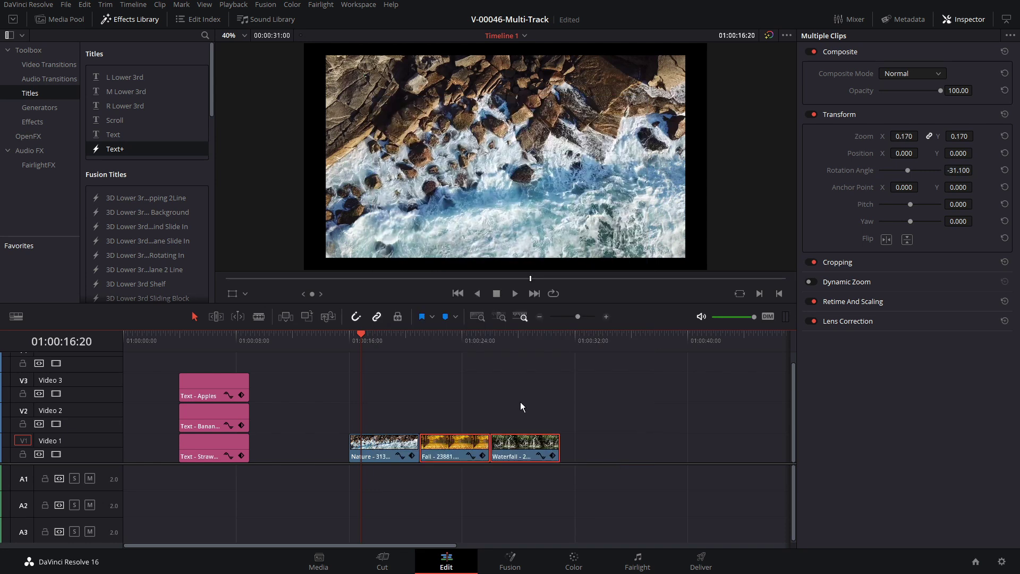
- Play the beginnings of the Nature, Fall and Waterfall clips to compare their animations
click(355, 339)
key(space)
click(422, 345)
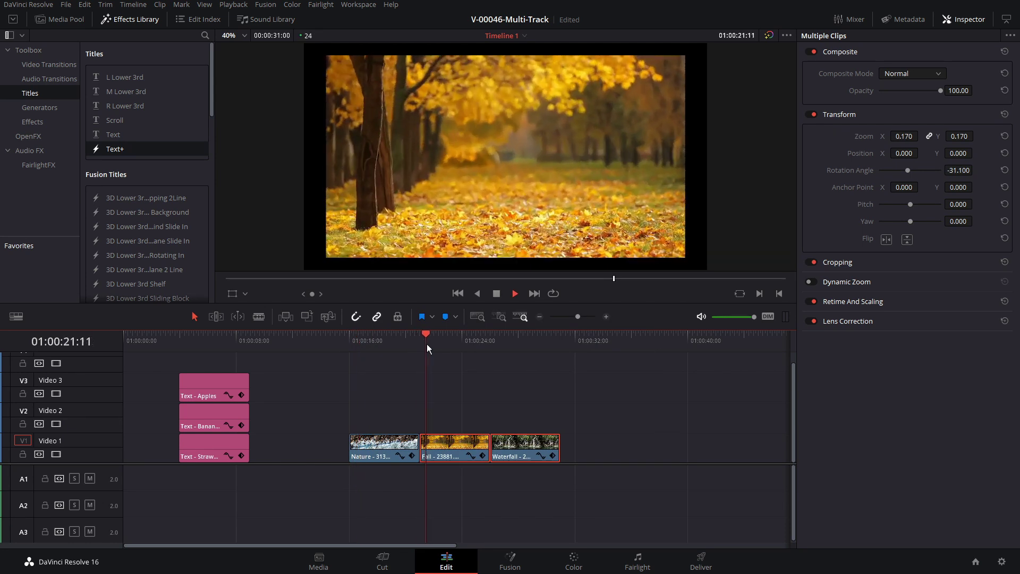
click(495, 344)
click(354, 344)
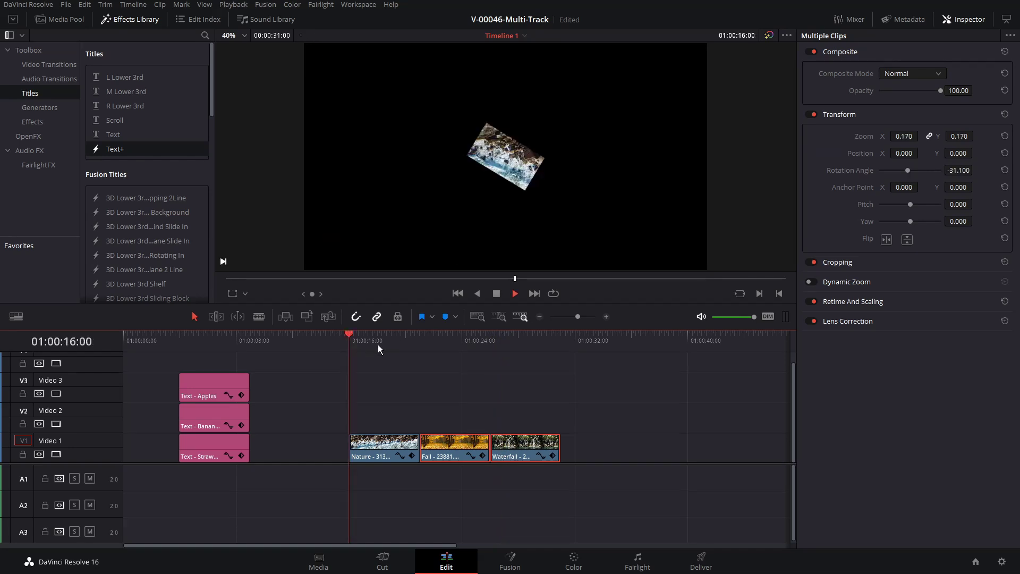
- Undo the last change and select only the Nature clip
key(ctrl+z)
click(388, 455)
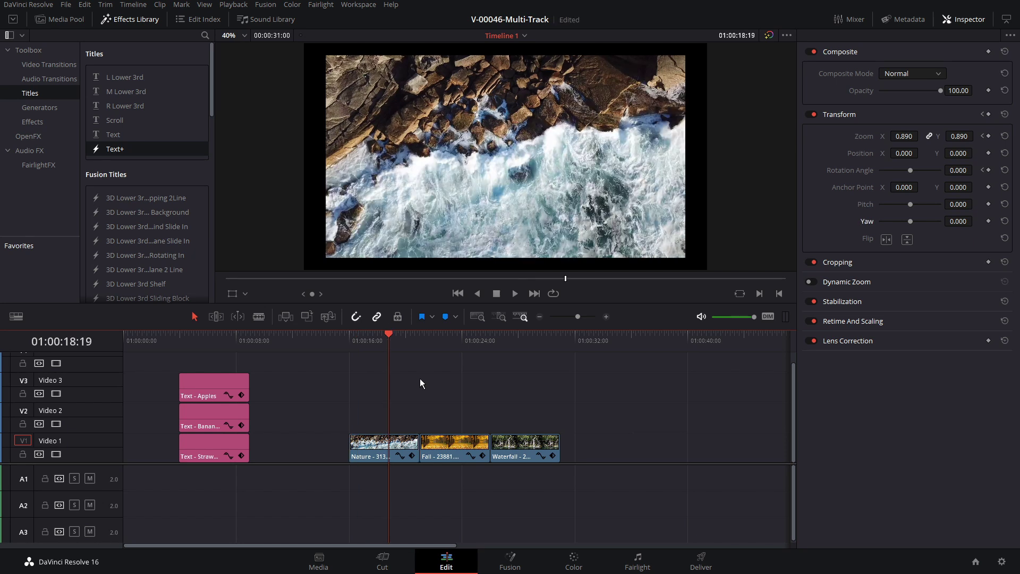
- Apply the OpenFX Light Rays effect to the Nature, Fall and Waterfall clips at once
click(35, 140)
scroll(145, 177, down, 4)
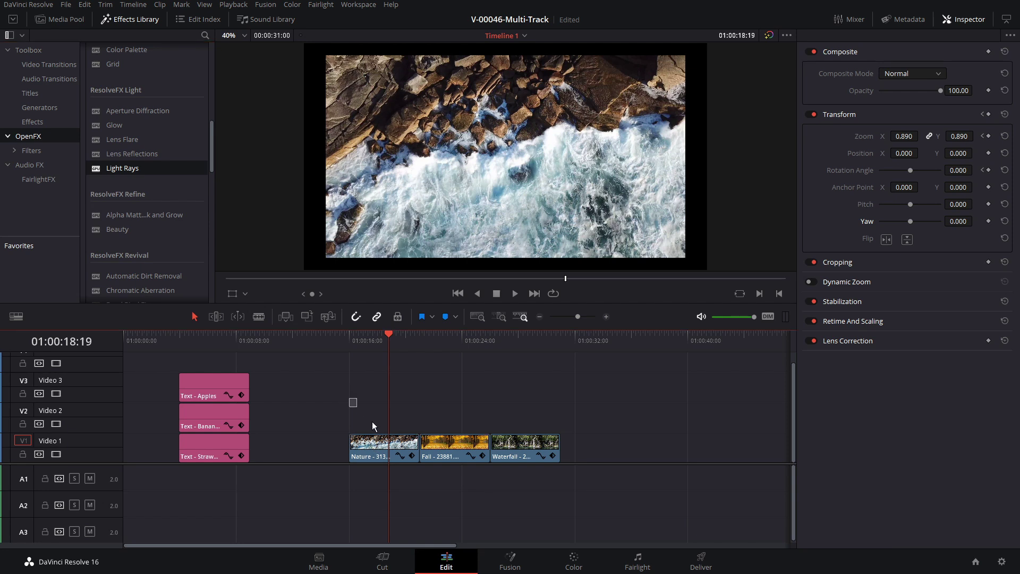
drag(351, 400, 551, 475)
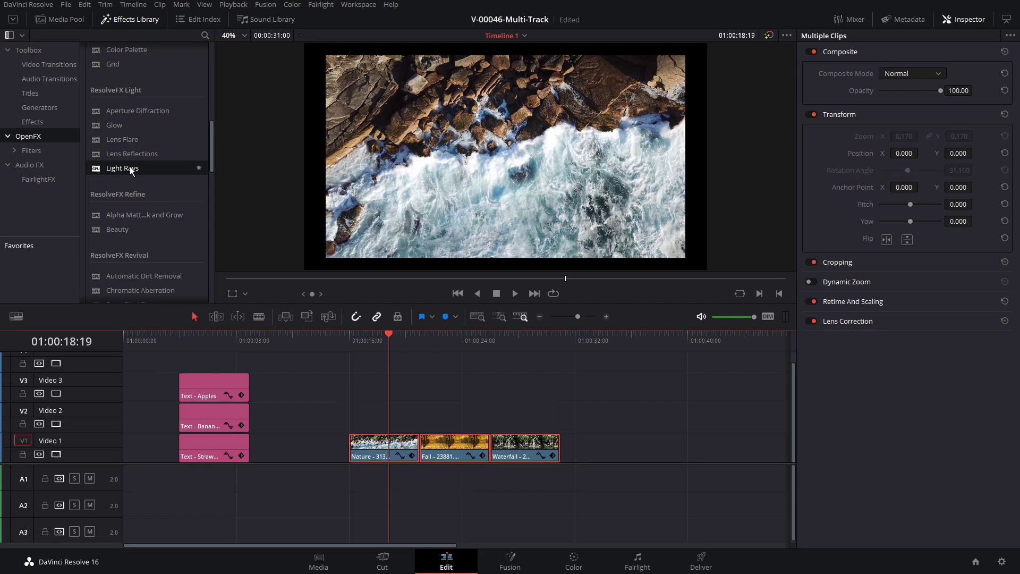
drag(131, 168, 401, 439)
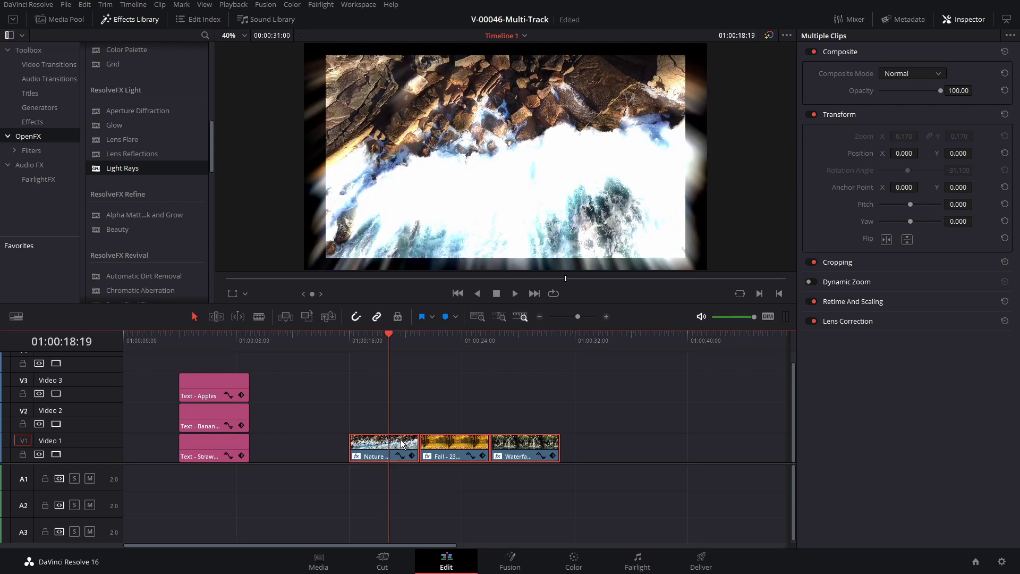
- Preview the Fall, Waterfall and Nature clips to check the Light Rays effect on each
click(452, 341)
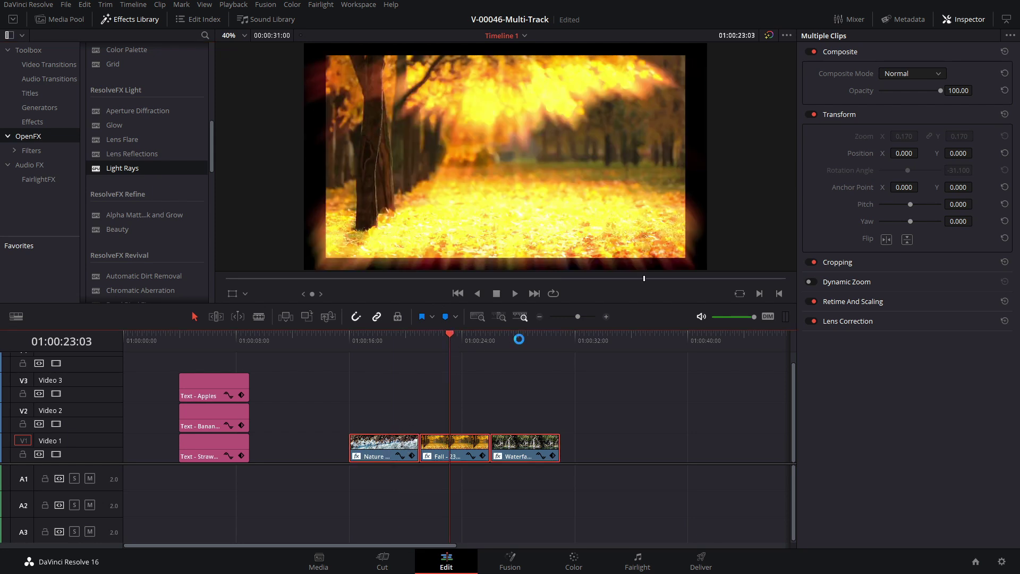
click(518, 341)
click(460, 342)
click(384, 342)
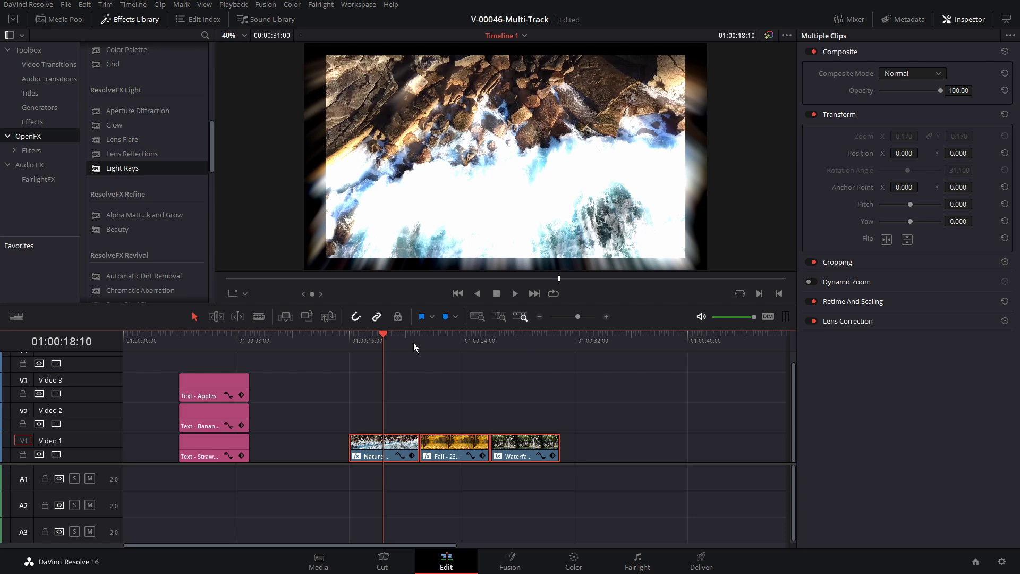
- Set the Nature clip's Light Rays effect to a Source Threshold of 0.652 and an X Position of -0.415
click(517, 381)
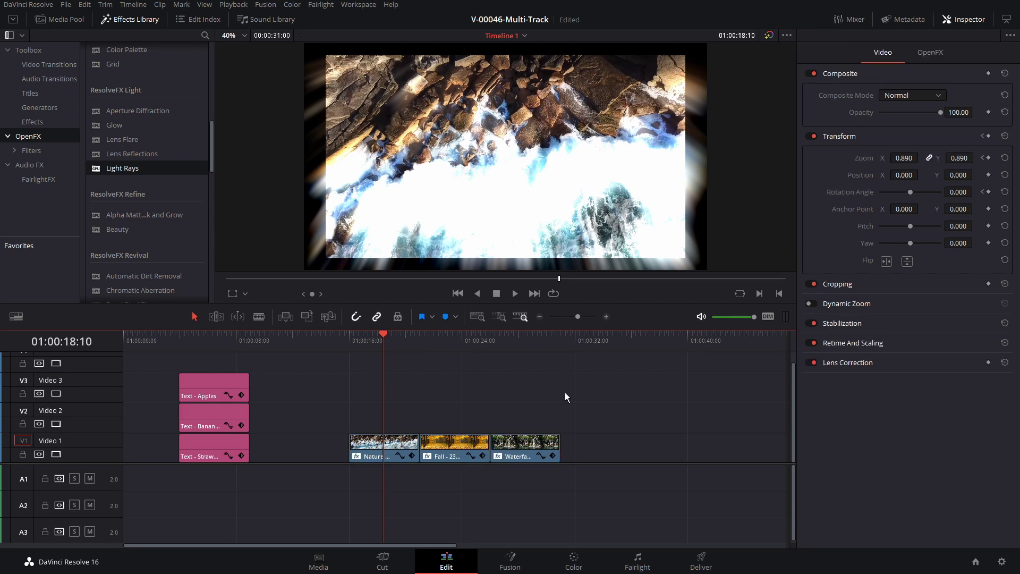
drag(516, 385, 394, 473)
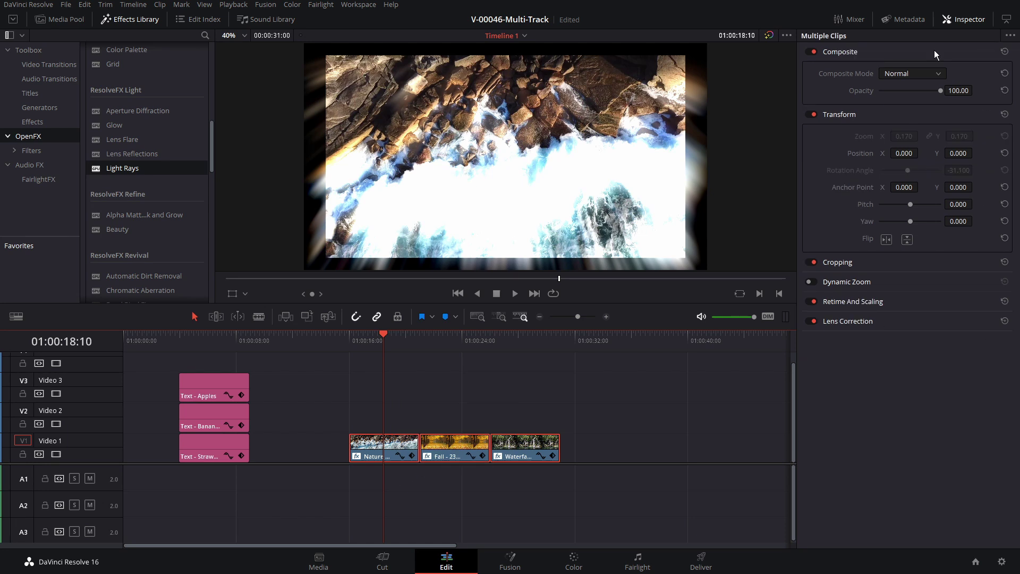
click(408, 449)
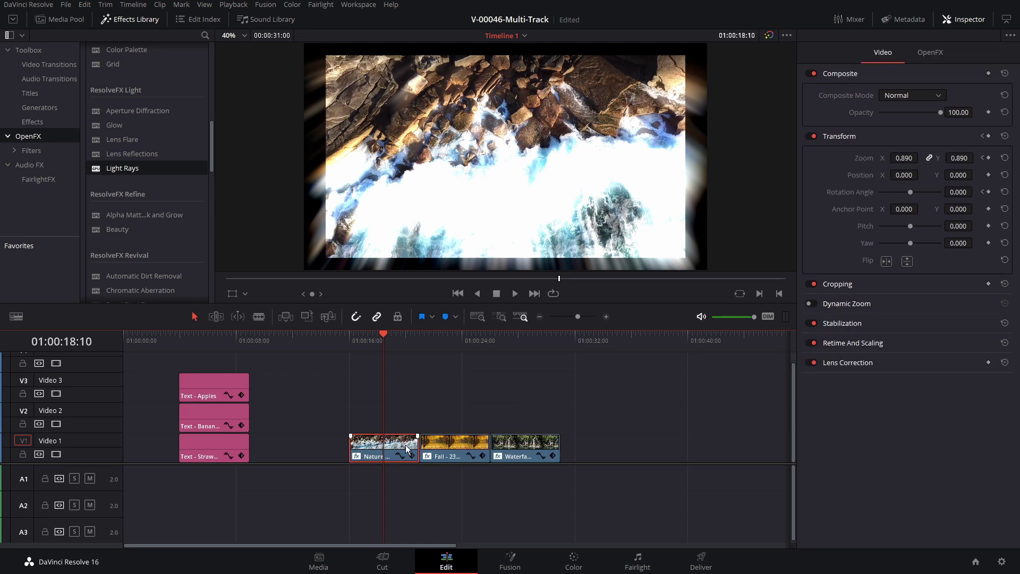
click(939, 53)
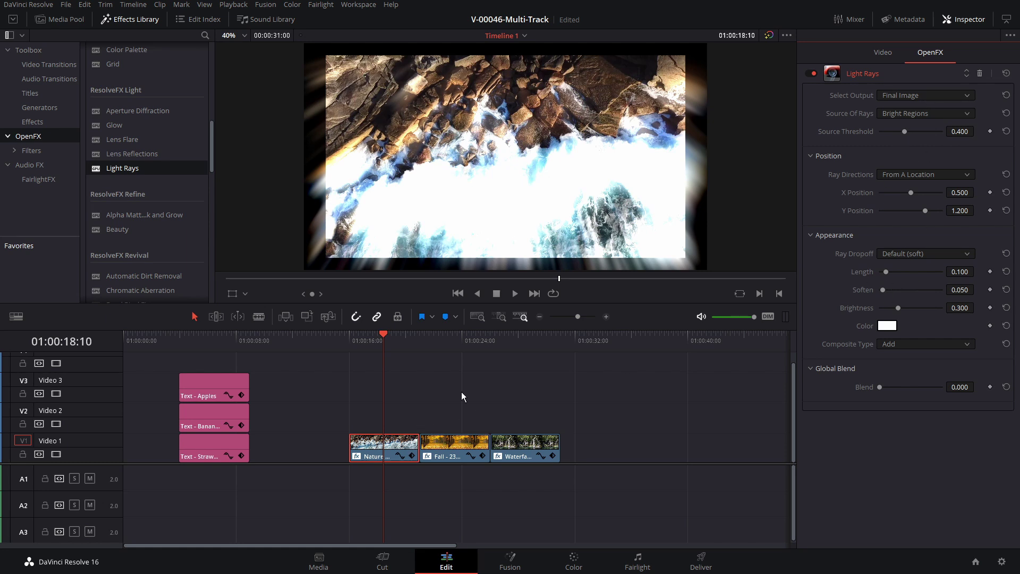
key(shift+Left)
click(386, 335)
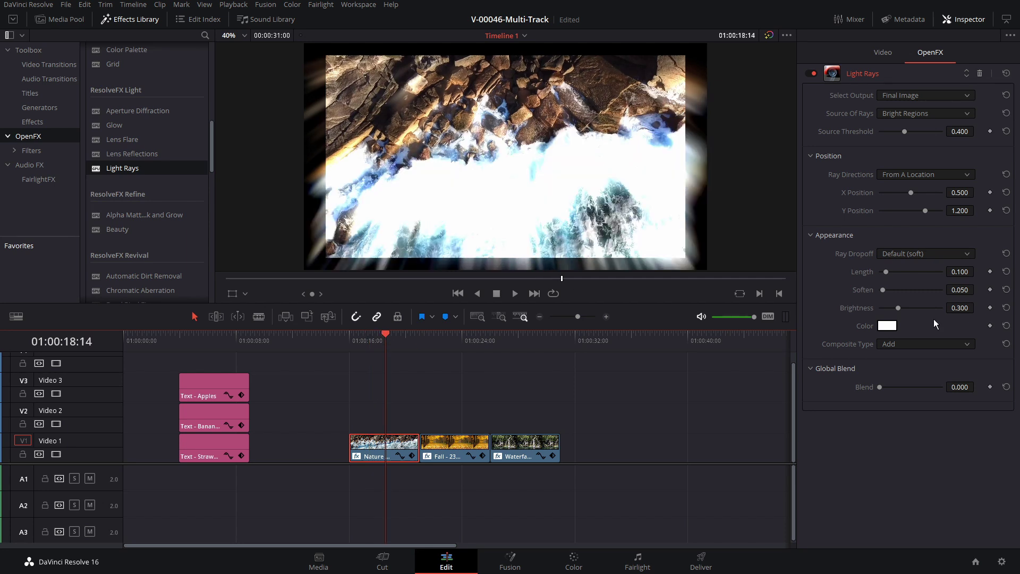
drag(902, 133, 923, 133)
drag(911, 192, 892, 193)
- Copy the Nature clip and paste only its Plugins attribute onto the Fall and Waterfall clips
right_click(407, 448)
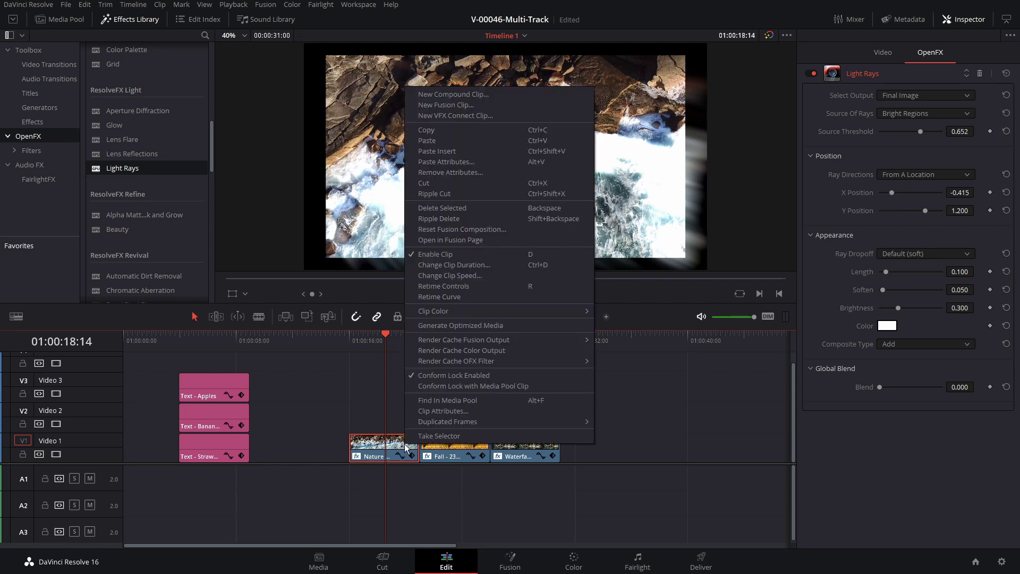
click(448, 132)
click(556, 424)
drag(465, 408, 552, 467)
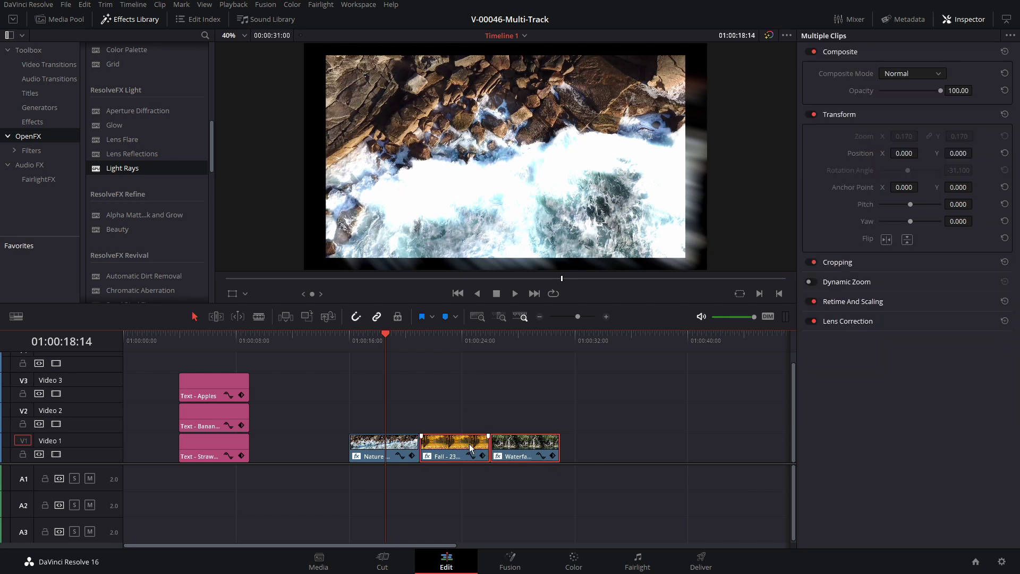
right_click(470, 448)
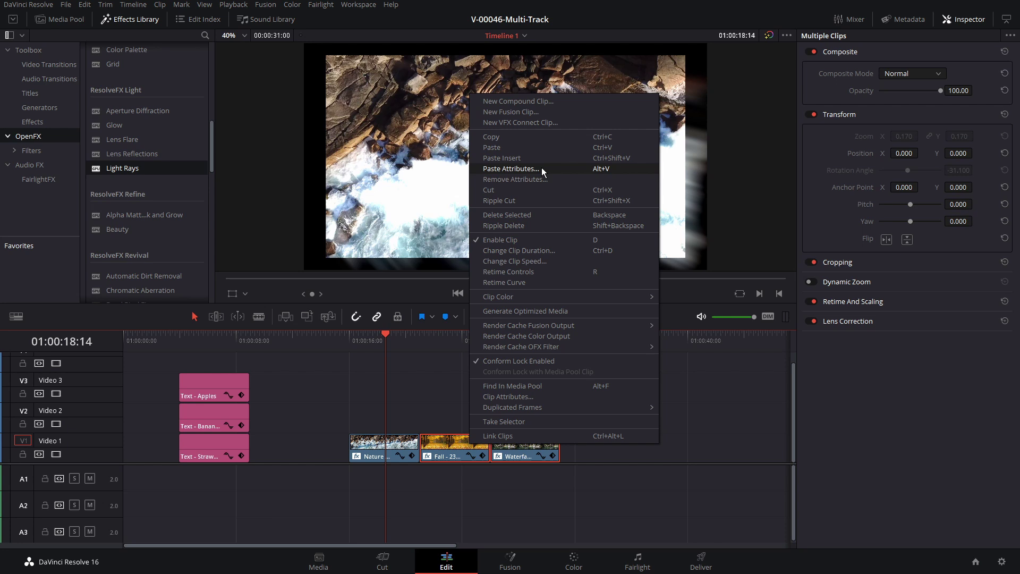
click(562, 169)
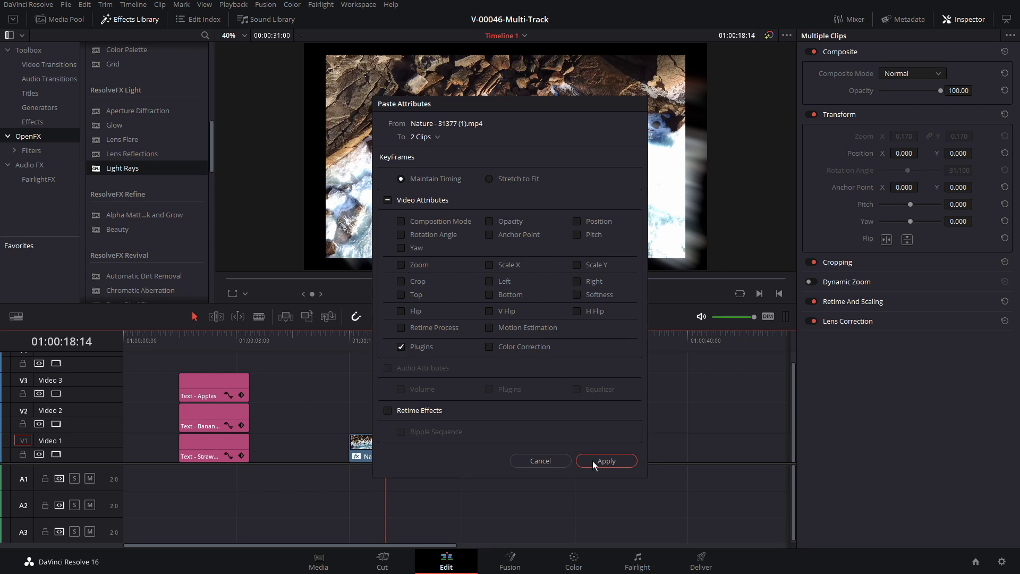
click(608, 462)
- Preview the Fall, Waterfall and Nature clips to compare their adjusted light rays
click(448, 340)
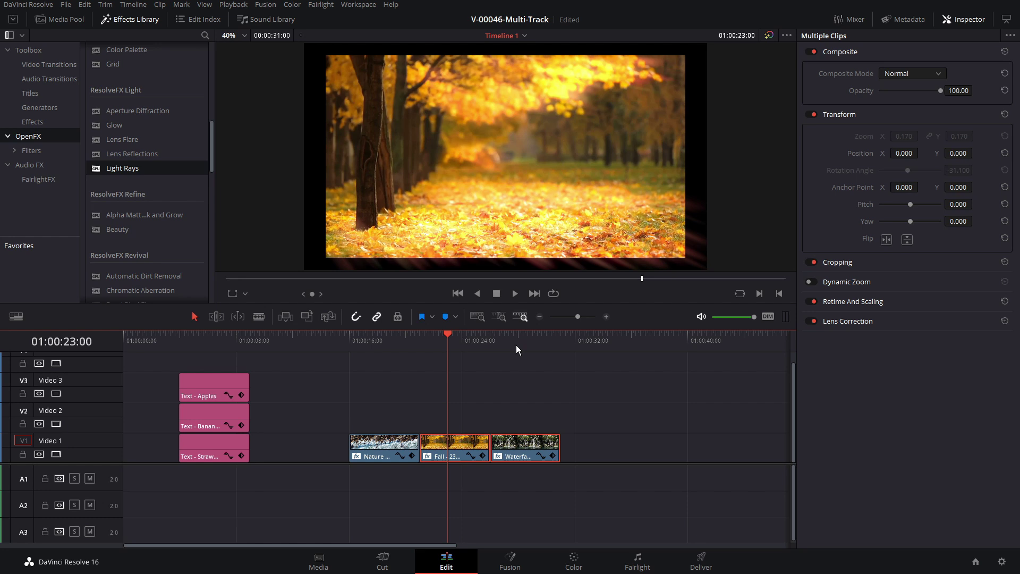
drag(516, 346, 444, 338)
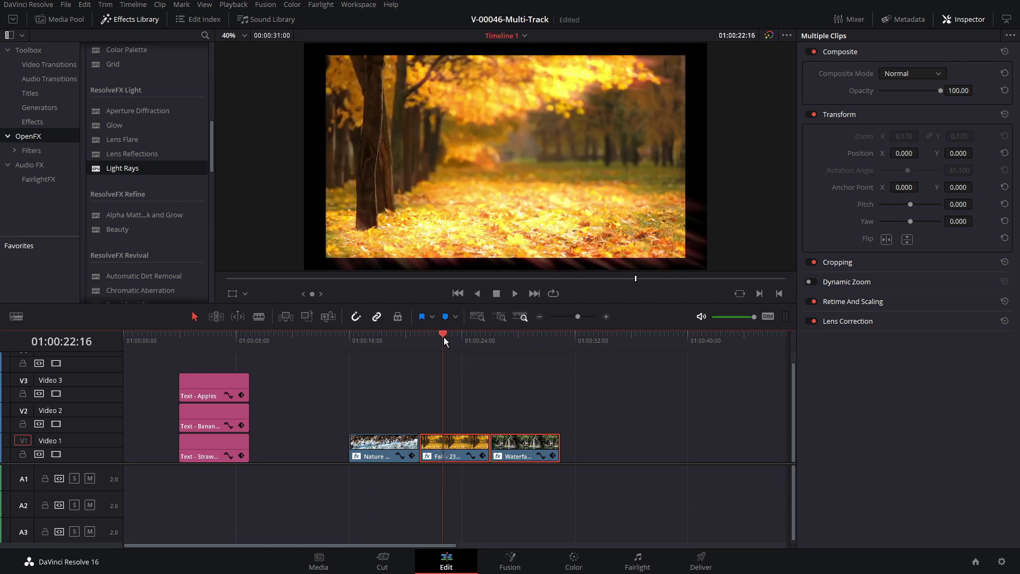
click(528, 338)
click(381, 336)
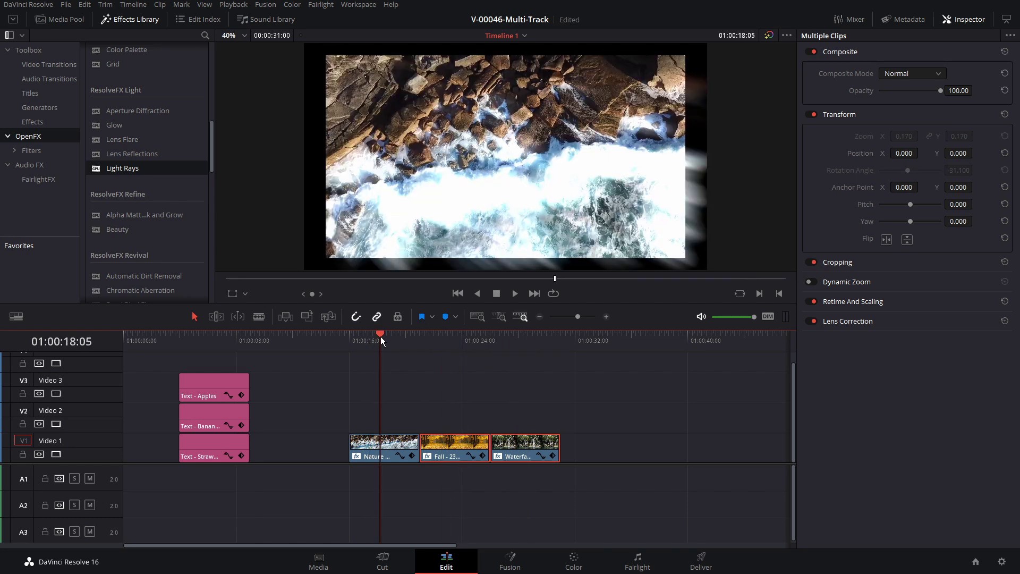
- Try to trim the ends of the Apples, Bananas and Strawberries title clips to different lengths
drag(294, 451, 281, 388)
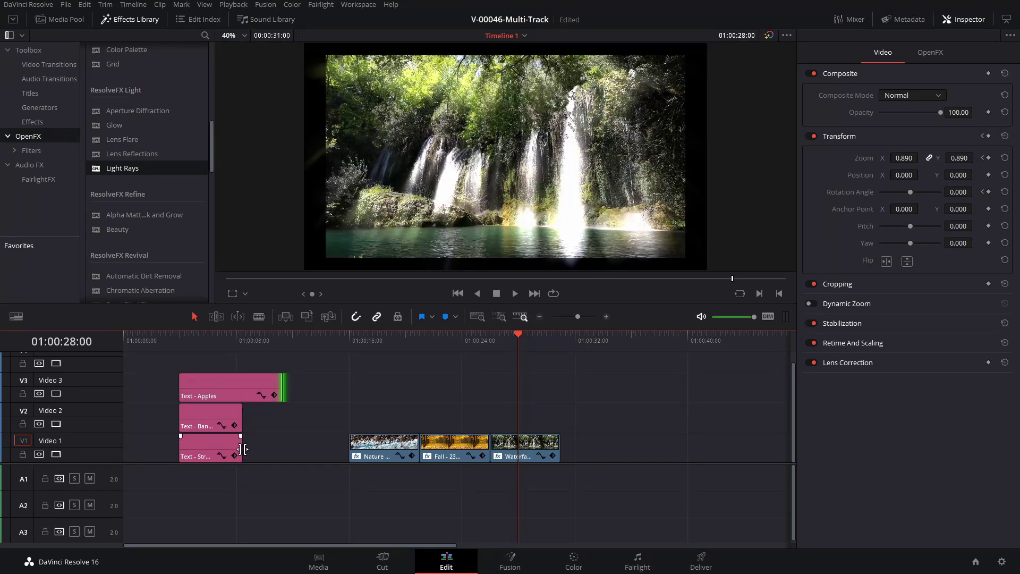
drag(242, 450, 214, 372)
click(293, 451)
mouse_move(282, 387)
mouse_down()
mouse_move(330, 388)
mouse_move(257, 388)
mouse_move(320, 389)
mouse_move(278, 390)
mouse_up()
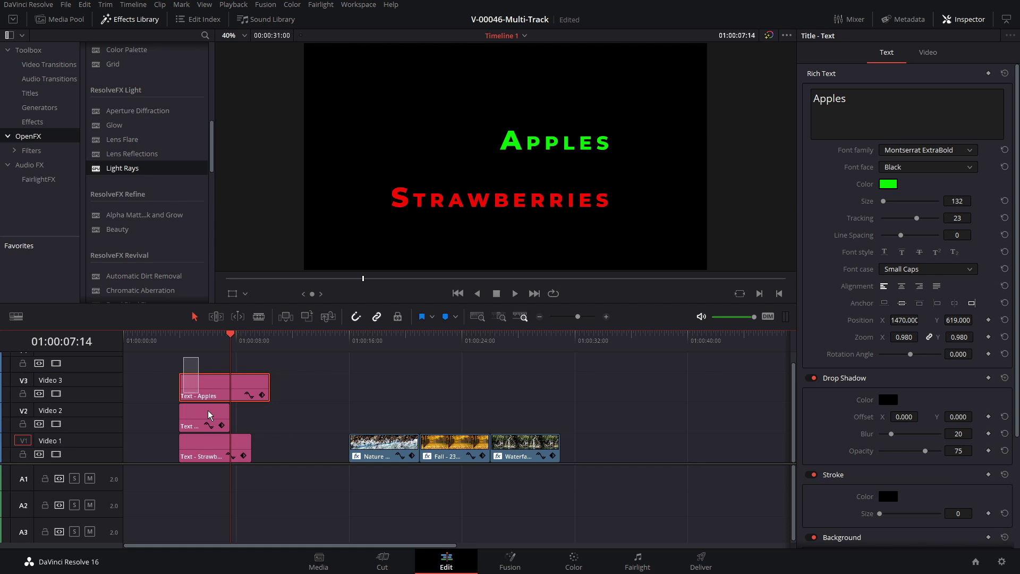
- Select all three title clips and try assigning them the Apricot clip color
drag(209, 414, 252, 458)
drag(221, 419, 218, 409)
right_click(212, 392)
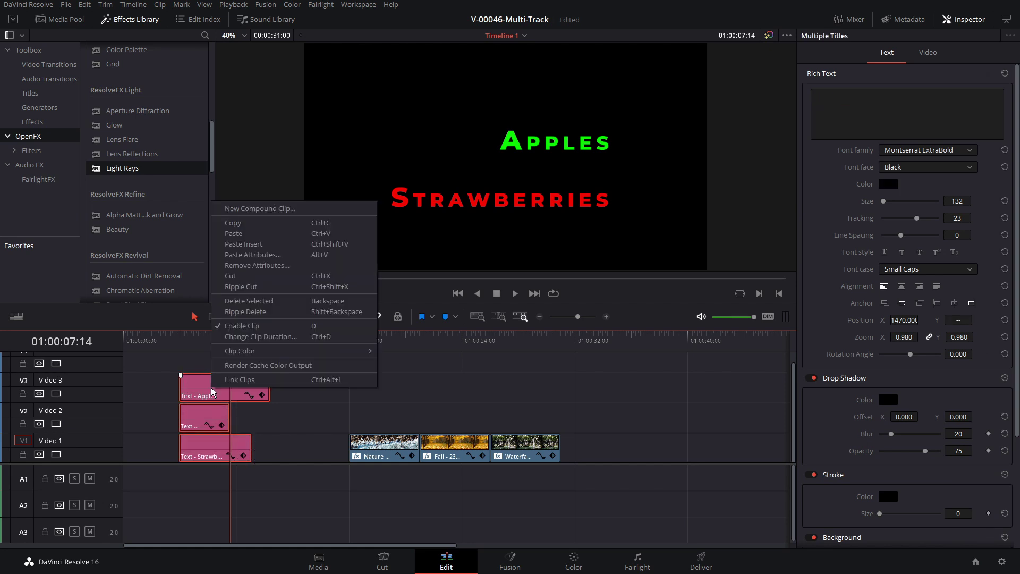
mouse_move(321, 356)
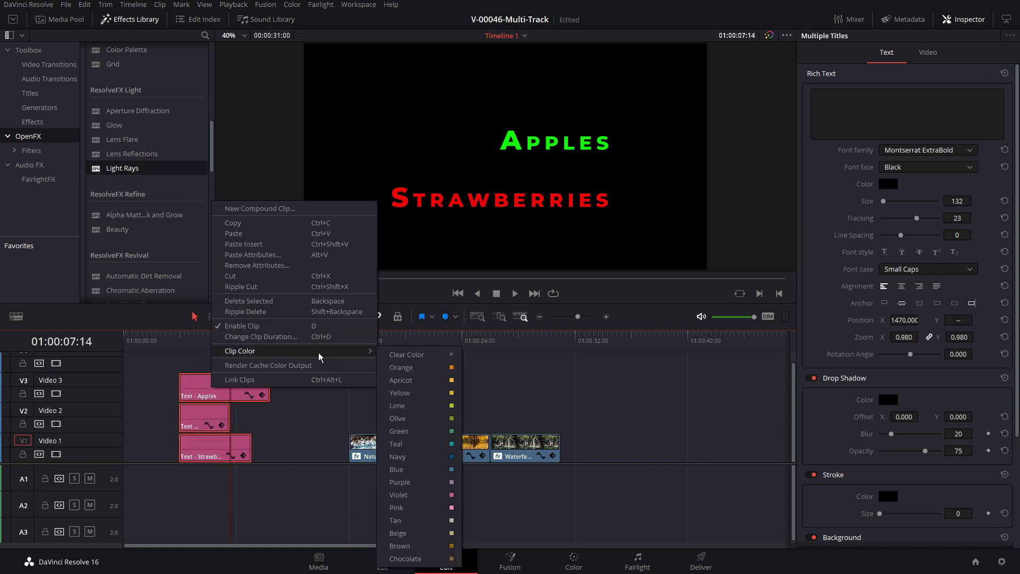
click(407, 382)
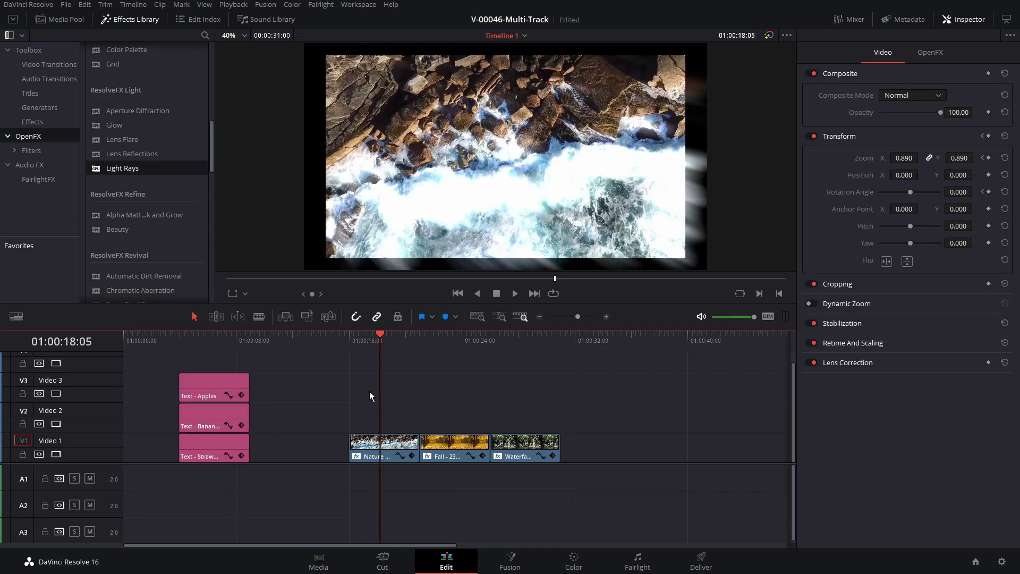
- Trim the ends of the Nature, Fall and Waterfall clips together so that Nature ends at 01:00:18:00
drag(369, 391, 539, 467)
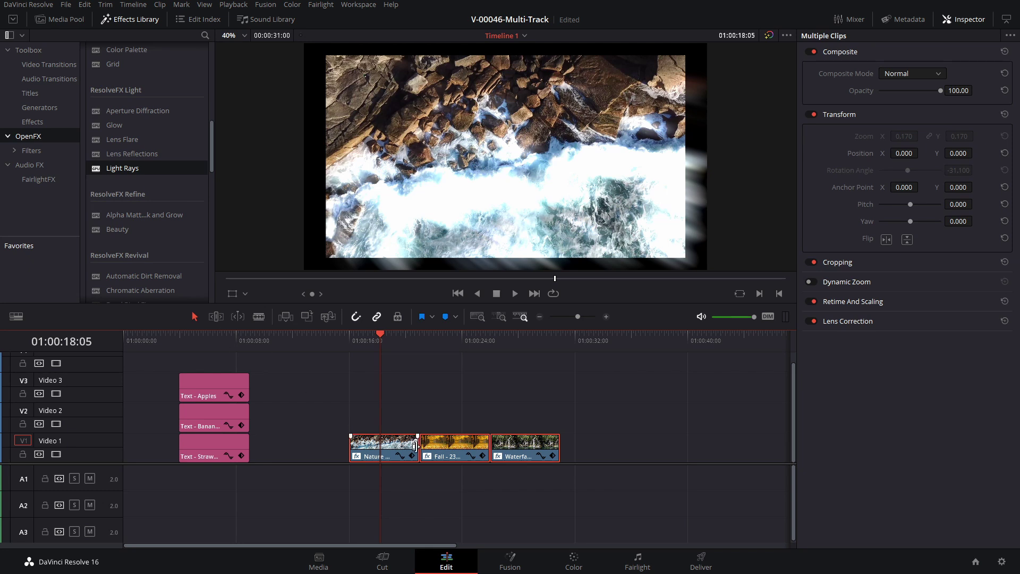
mouse_move(415, 446)
mouse_down()
mouse_move(353, 450)
mouse_move(419, 449)
mouse_up()
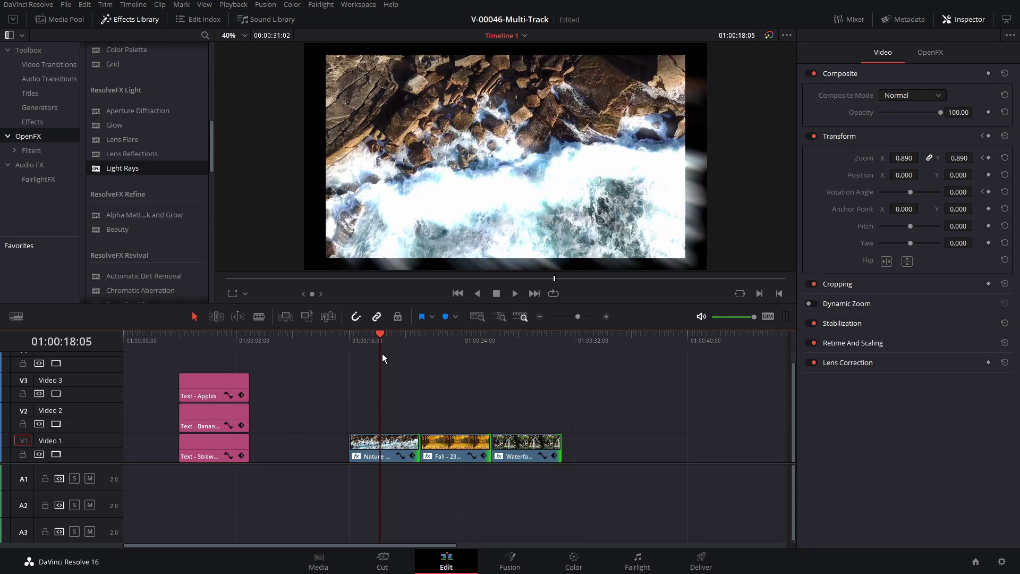
drag(374, 340, 346, 337)
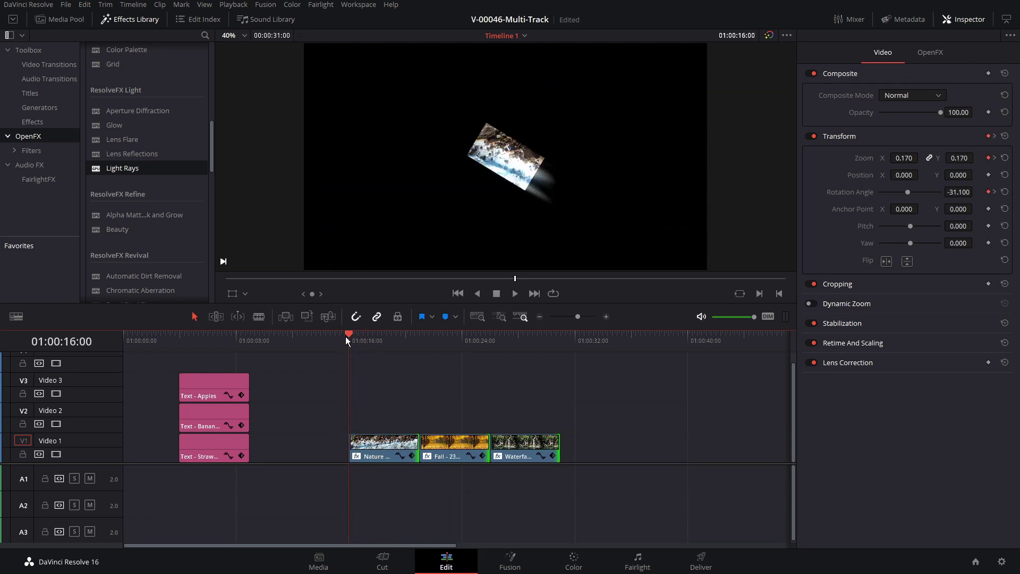
key(space)
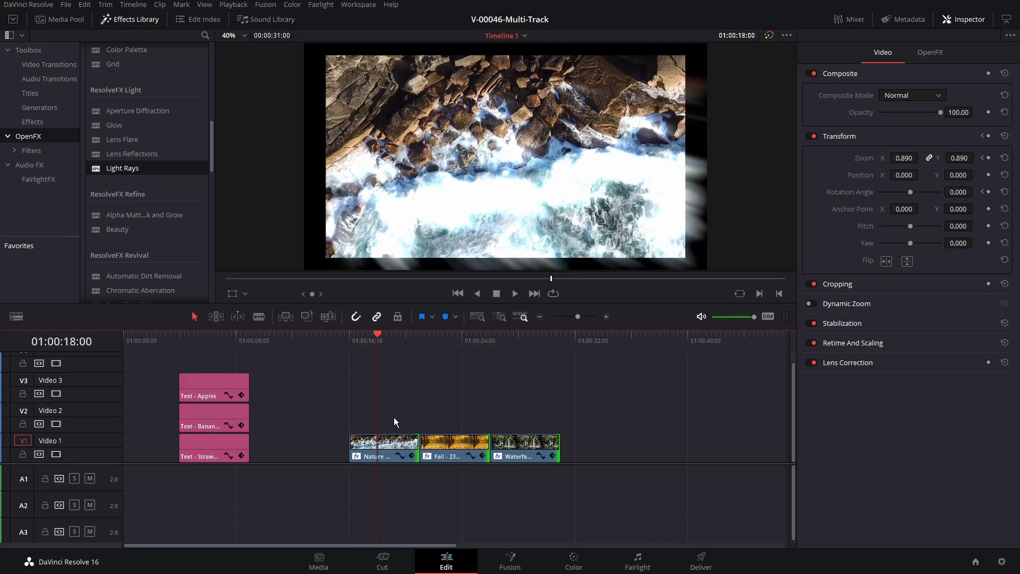
drag(419, 450, 317, 442)
- Try to delete only the gap between the Nature and Fall clips
click(399, 447)
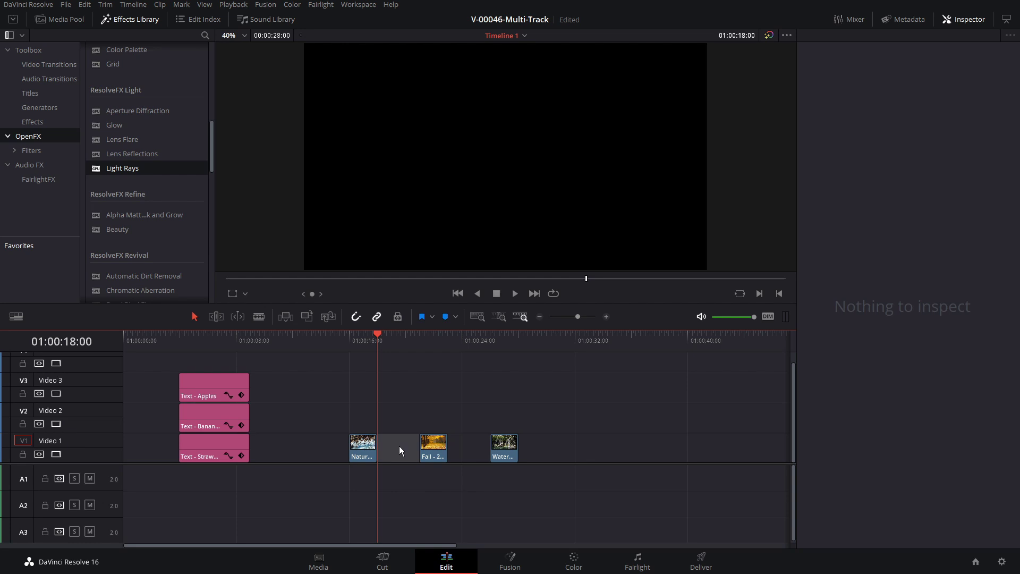
key(Delete)
key(ctrl+z)
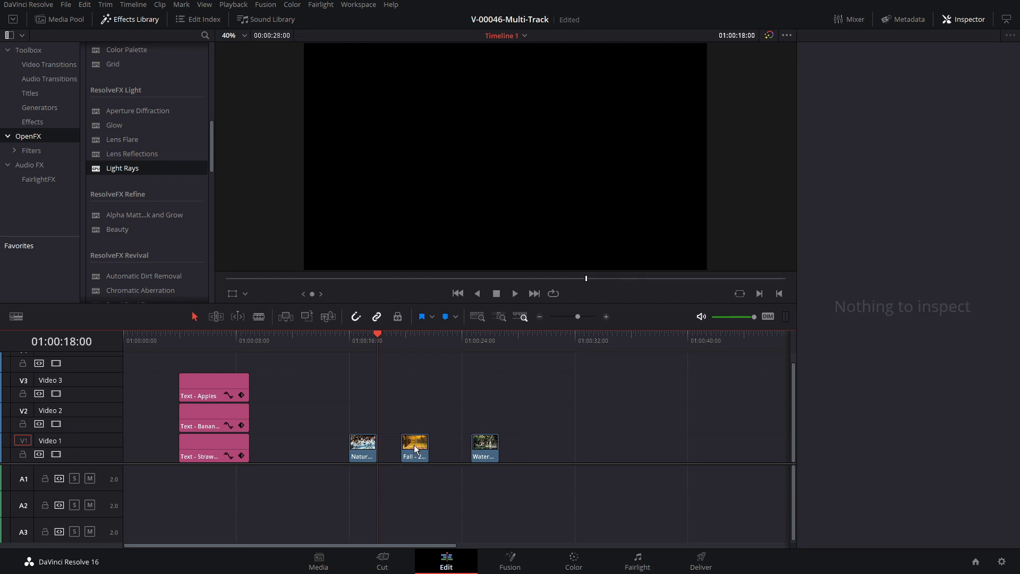
- Mark the range from Nature's start to 01:00:28:00 and delete all gaps between the clips inside it
drag(368, 340, 492, 346)
key(i)
click(516, 345)
key(o)
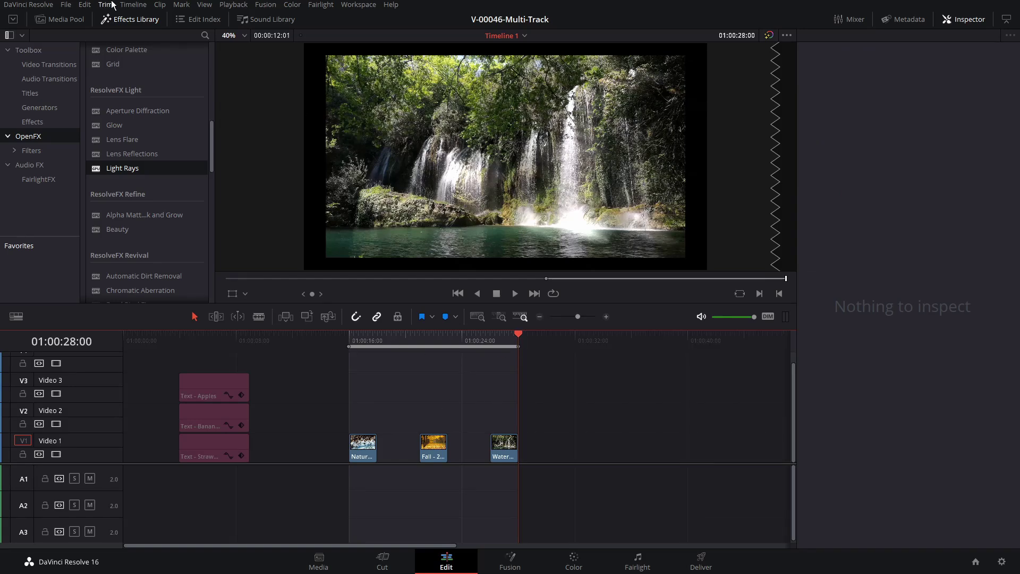
click(86, 5)
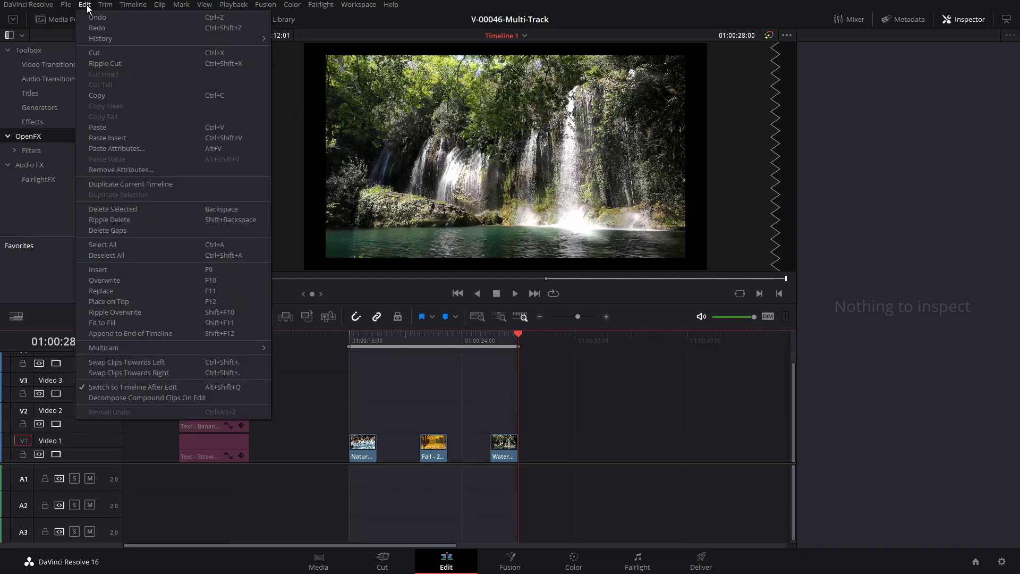
click(112, 231)
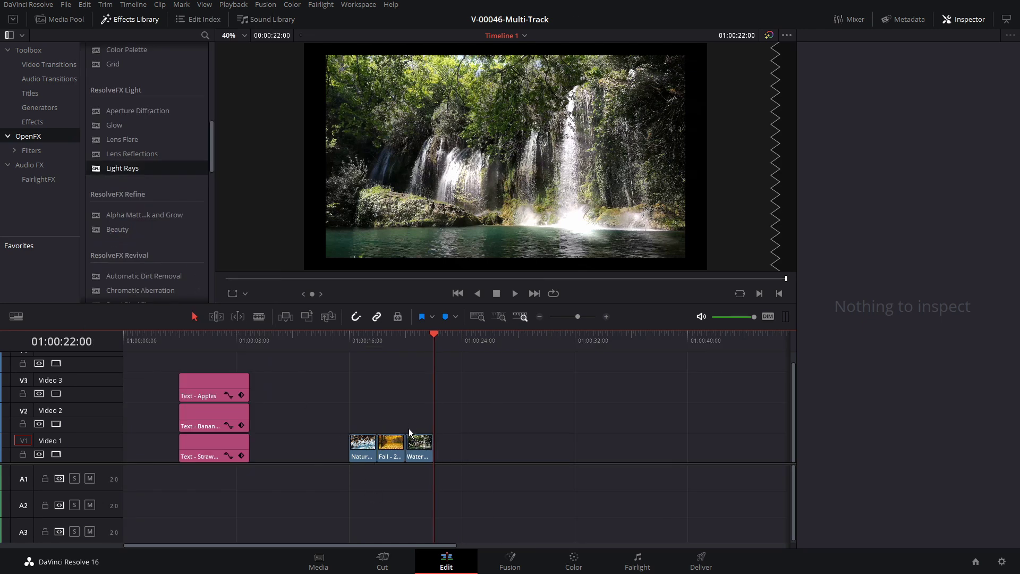